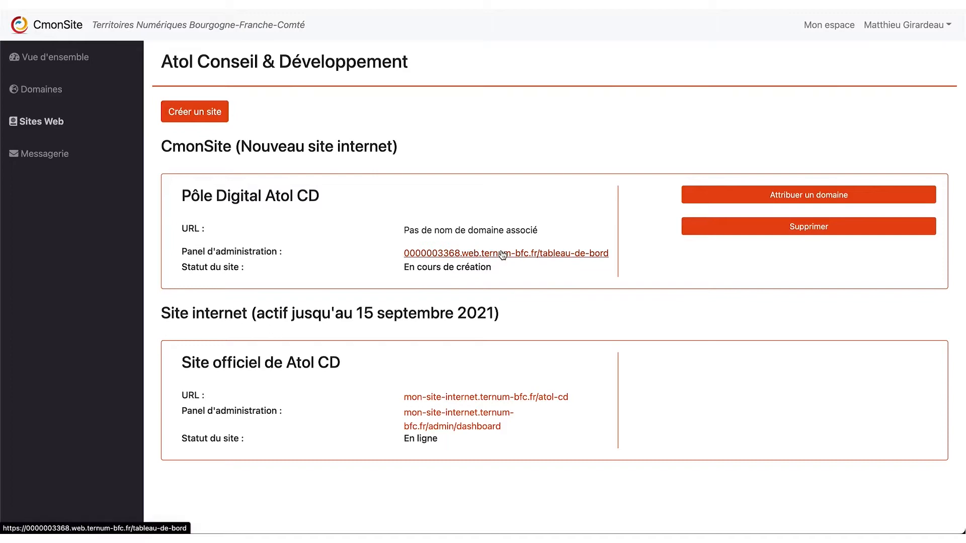
- Open the administration dashboard of the Pôle Digital Atol CD site and examine its content, taxonomy, menu and home page sections
{"action": "left_click", "coordinate": [503, 254]}
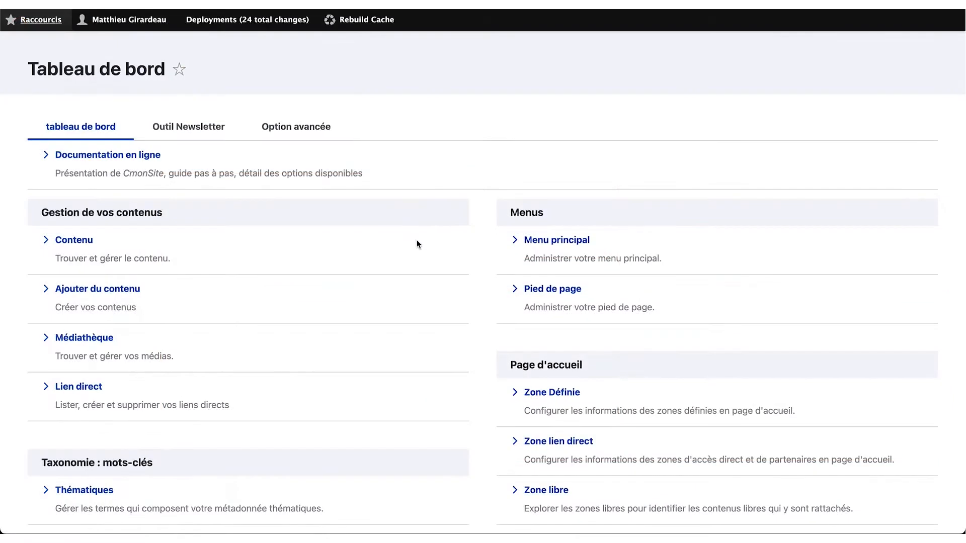
{"action": "scroll", "coordinate": [416, 245], "scroll_direction": "down", "scroll_amount": 2}
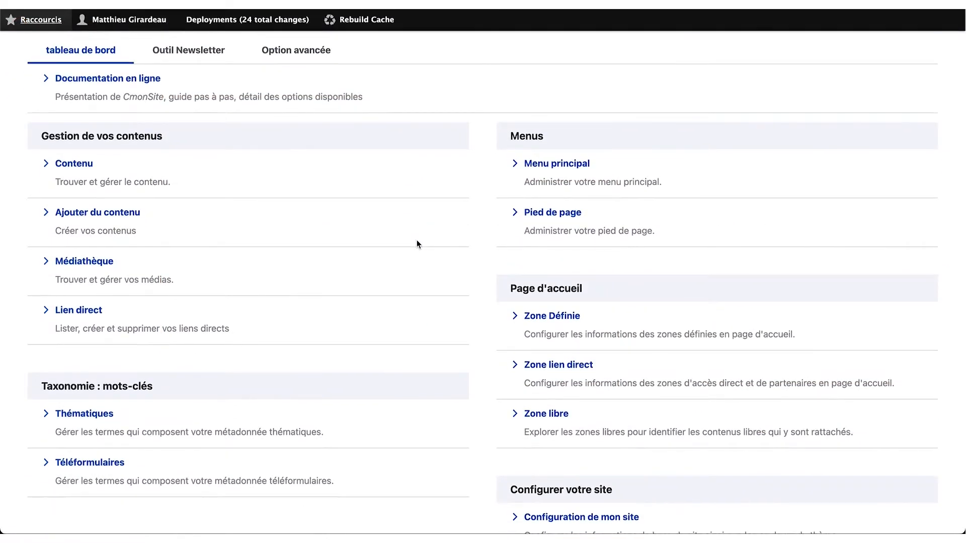
{"action": "scroll", "coordinate": [604, 430], "scroll_direction": "down", "scroll_amount": 3}
{"action": "scroll", "coordinate": [606, 433], "scroll_direction": "up", "scroll_amount": 4}
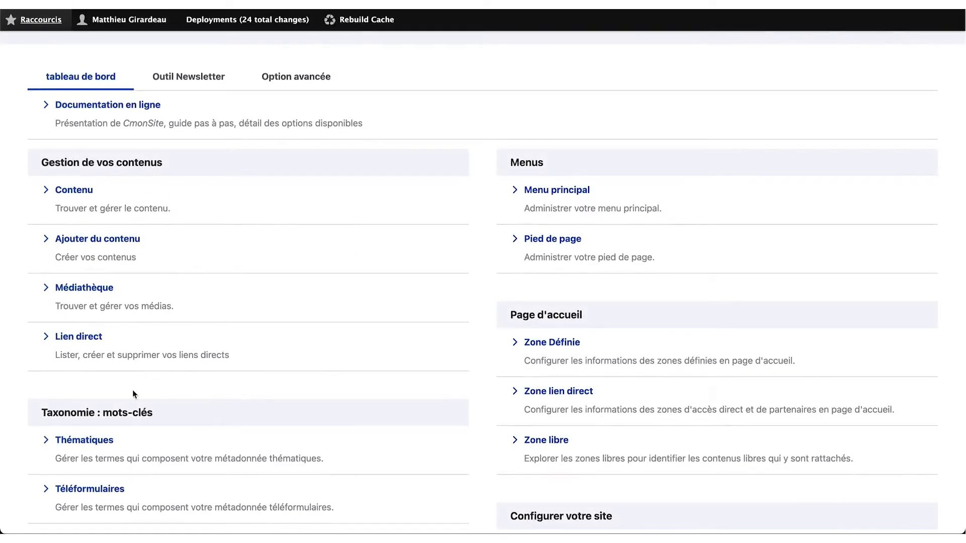
{"action": "left_click_drag", "start_coordinate": [42, 410], "coordinate": [179, 413]}
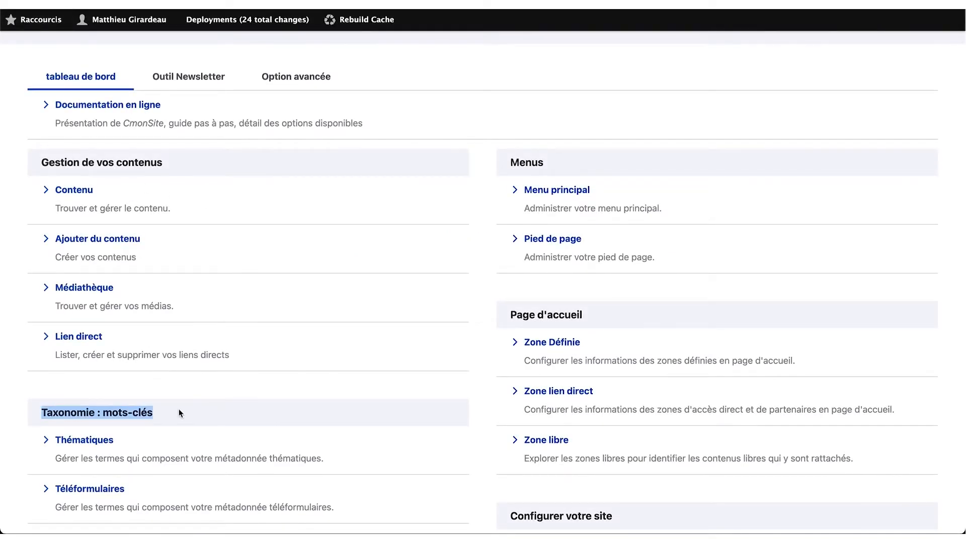
{"action": "left_click", "coordinate": [525, 162]}
{"action": "double_click", "coordinate": [561, 312]}
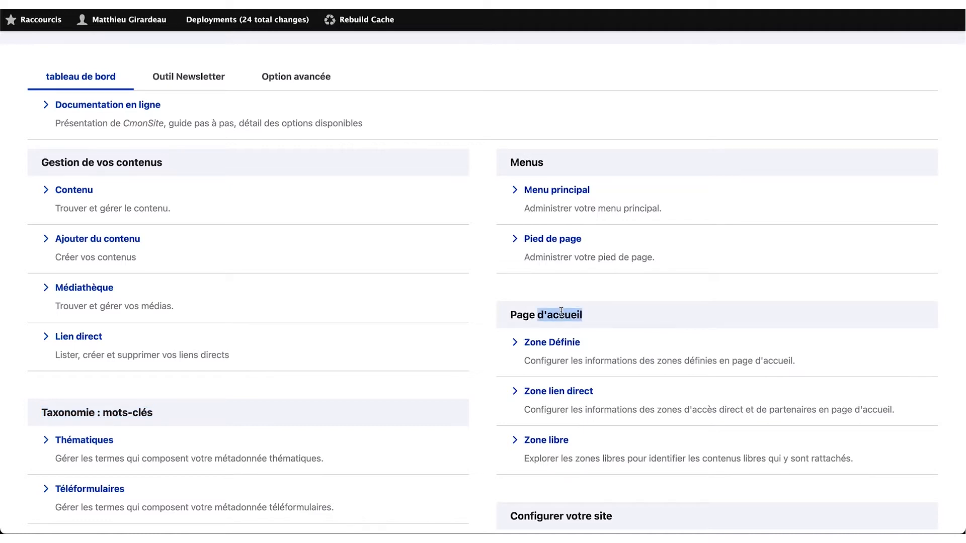
{"action": "scroll", "coordinate": [571, 318], "scroll_direction": "down", "scroll_amount": 3}
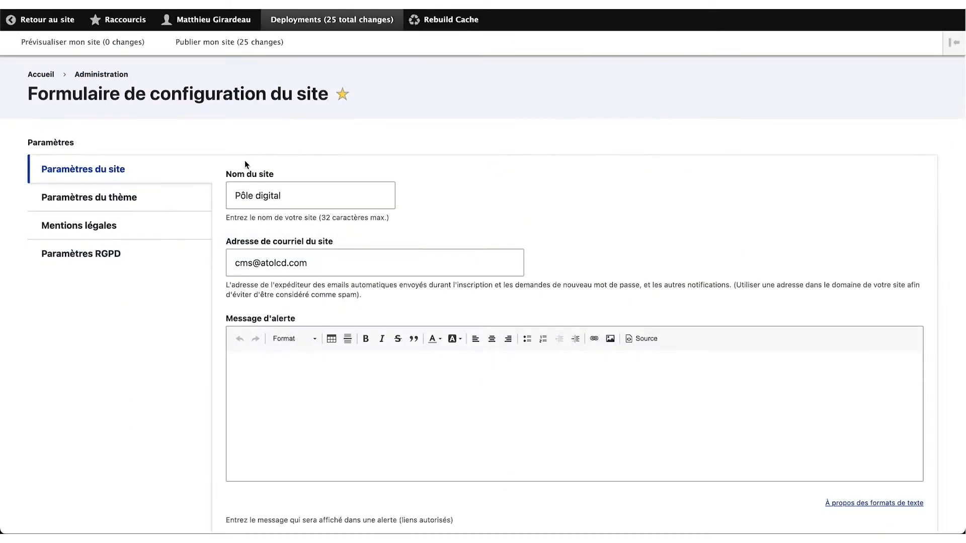
- Review the general site settings, from the e-mail address and alert message to the logo, favicon, header banner and social links
{"action": "left_click", "coordinate": [354, 252]}
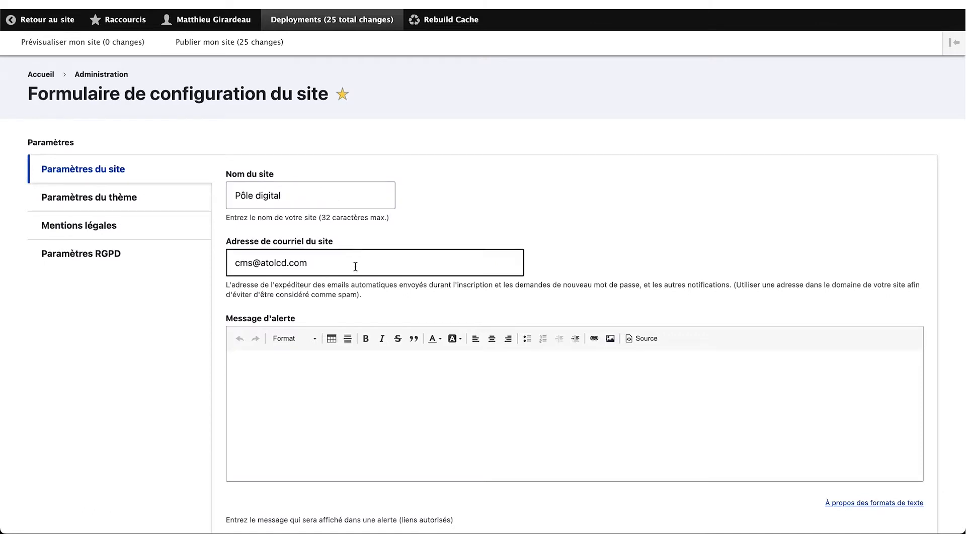
{"action": "scroll", "coordinate": [355, 267], "scroll_direction": "down", "scroll_amount": 3}
{"action": "left_click", "coordinate": [354, 265]}
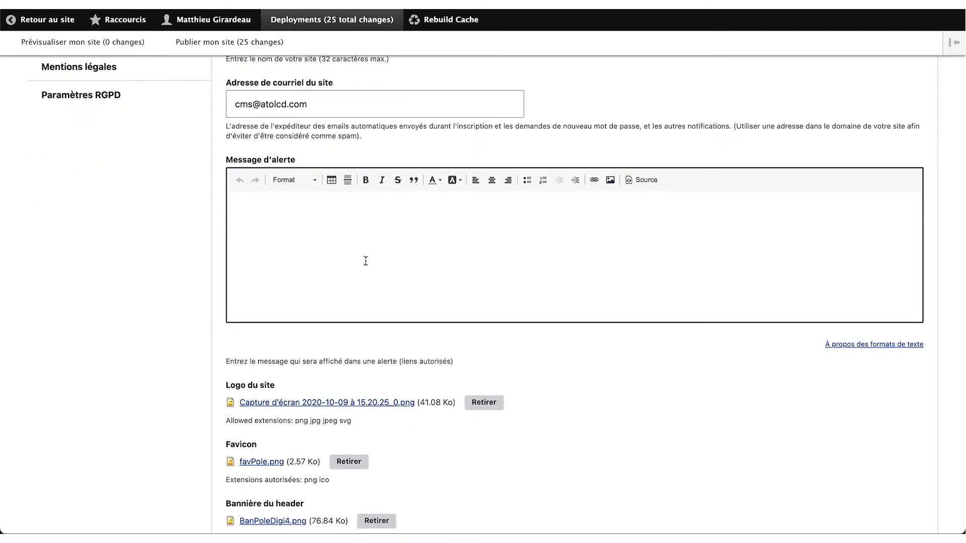
{"action": "scroll", "coordinate": [392, 383], "scroll_direction": "down", "scroll_amount": 3}
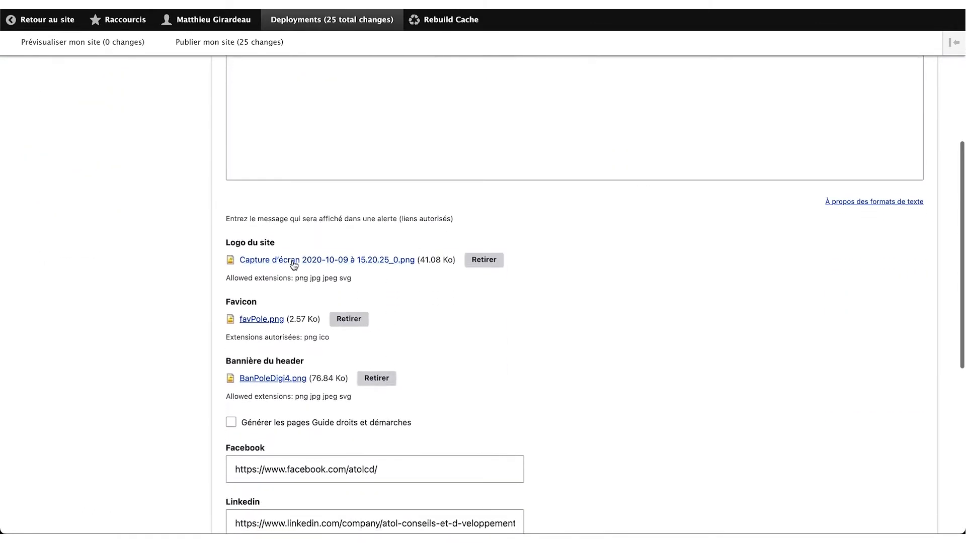
{"action": "scroll", "coordinate": [301, 311], "scroll_direction": "down", "scroll_amount": 4}
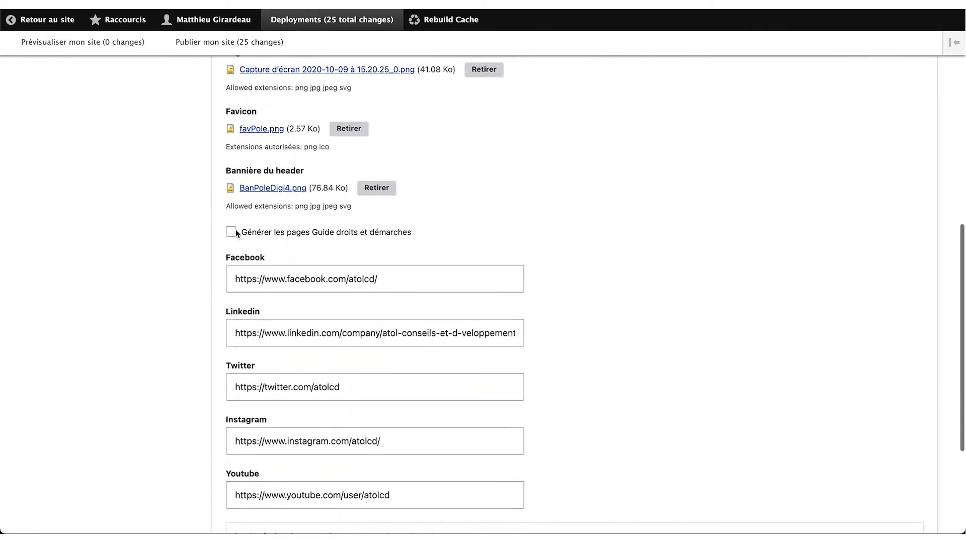
{"action": "scroll", "coordinate": [274, 327], "scroll_direction": "down", "scroll_amount": 3}
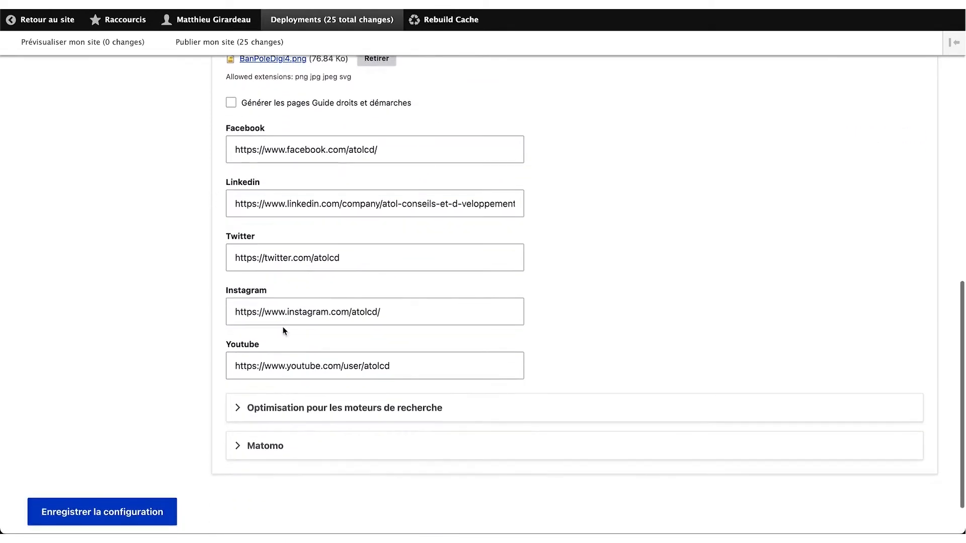
- Expand the search engine optimisation and Matomo sections of the site settings and review their fields
{"action": "left_click", "coordinate": [313, 410]}
{"action": "scroll", "coordinate": [322, 352], "scroll_direction": "down", "scroll_amount": 3}
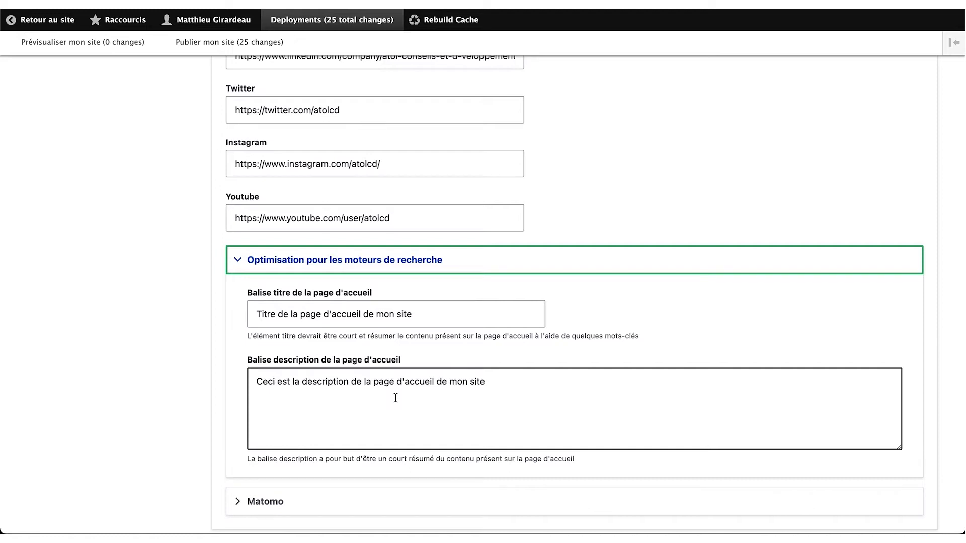
{"action": "scroll", "coordinate": [395, 398], "scroll_direction": "down", "scroll_amount": 2}
{"action": "left_click", "coordinate": [281, 416]}
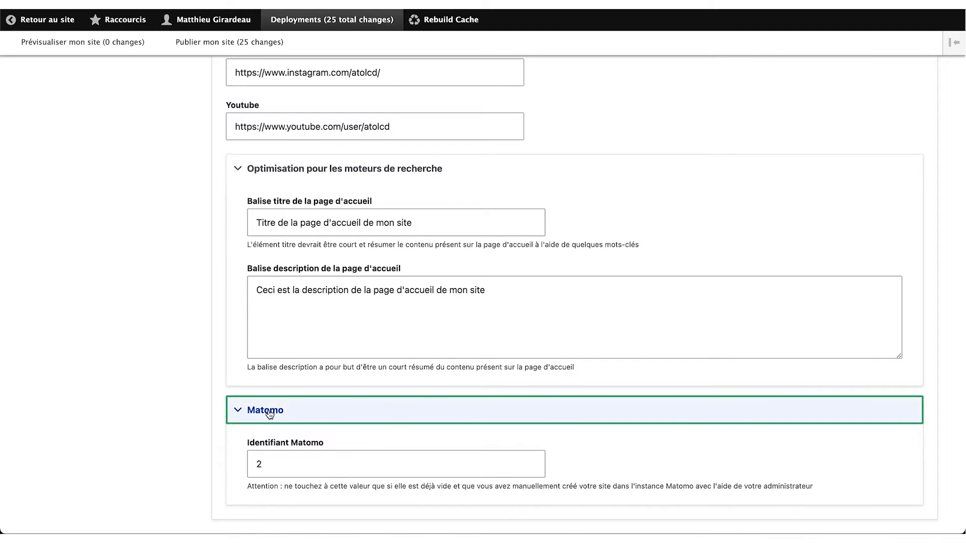
{"action": "scroll", "coordinate": [274, 411], "scroll_direction": "up", "scroll_amount": 15}
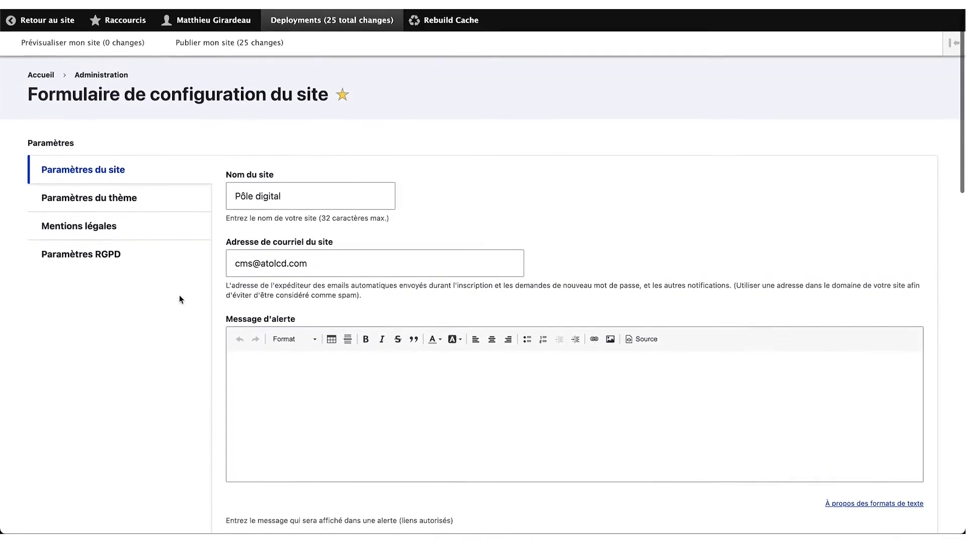
- Show the theme settings and review the available themes, colour sets and main tints
{"action": "left_click", "coordinate": [135, 198]}
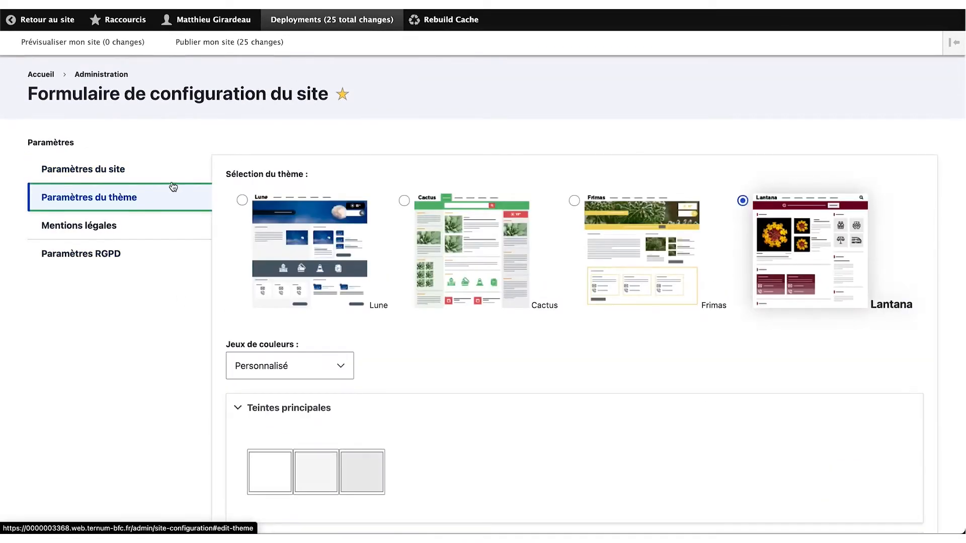
{"action": "scroll", "coordinate": [309, 312], "scroll_direction": "down", "scroll_amount": 7}
{"action": "scroll", "coordinate": [309, 312], "scroll_direction": "down", "scroll_amount": 3}
{"action": "scroll", "coordinate": [309, 316], "scroll_direction": "up", "scroll_amount": 10}
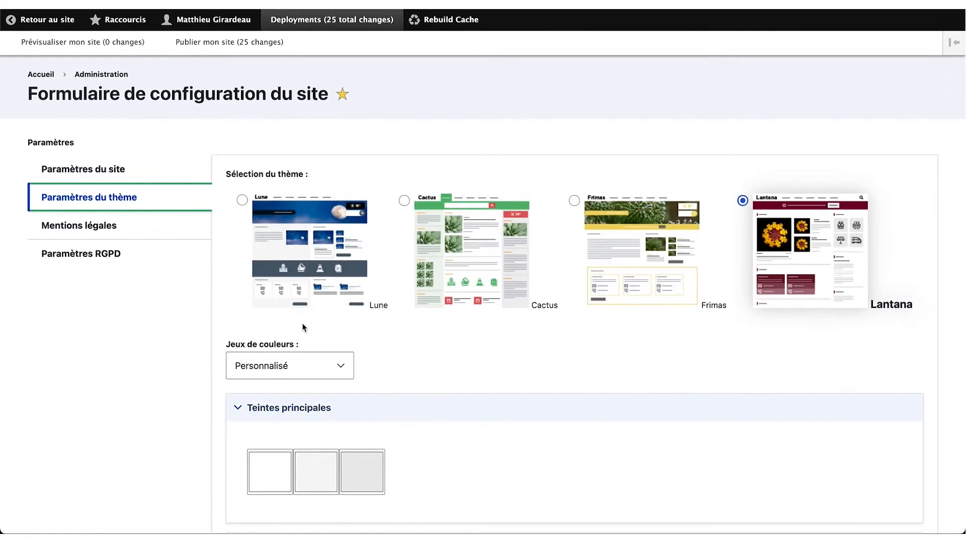
- Show the legal notices (Mentions légales) settings and look through their fields
{"action": "left_click", "coordinate": [154, 225]}
{"action": "scroll", "coordinate": [337, 310], "scroll_direction": "down", "scroll_amount": 2}
{"action": "scroll", "coordinate": [337, 310], "scroll_direction": "down", "scroll_amount": 10}
{"action": "scroll", "coordinate": [337, 309], "scroll_direction": "up", "scroll_amount": 15}
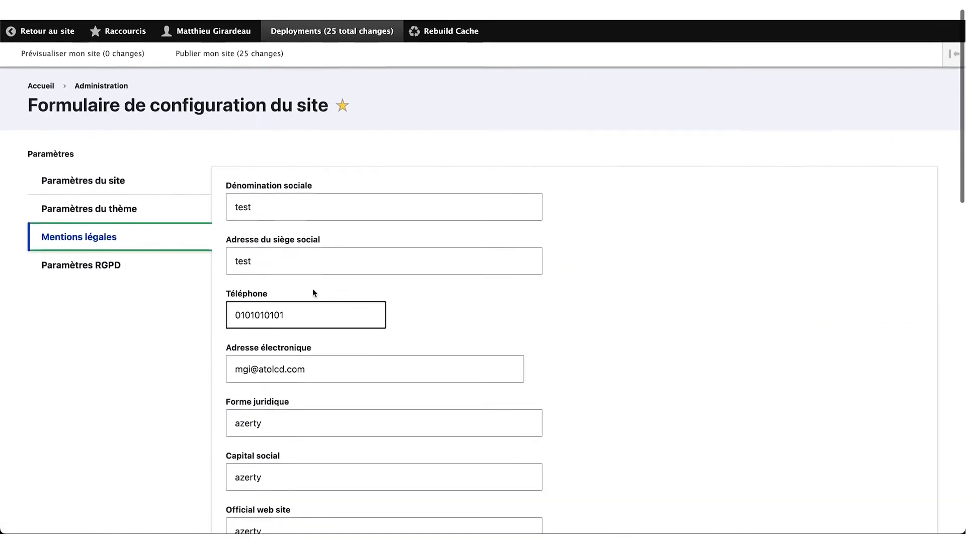
- Show the RGPD settings and review the data processing list and the contact fields for data protection
{"action": "left_click", "coordinate": [166, 260]}
{"action": "scroll", "coordinate": [322, 321], "scroll_direction": "down", "scroll_amount": 6}
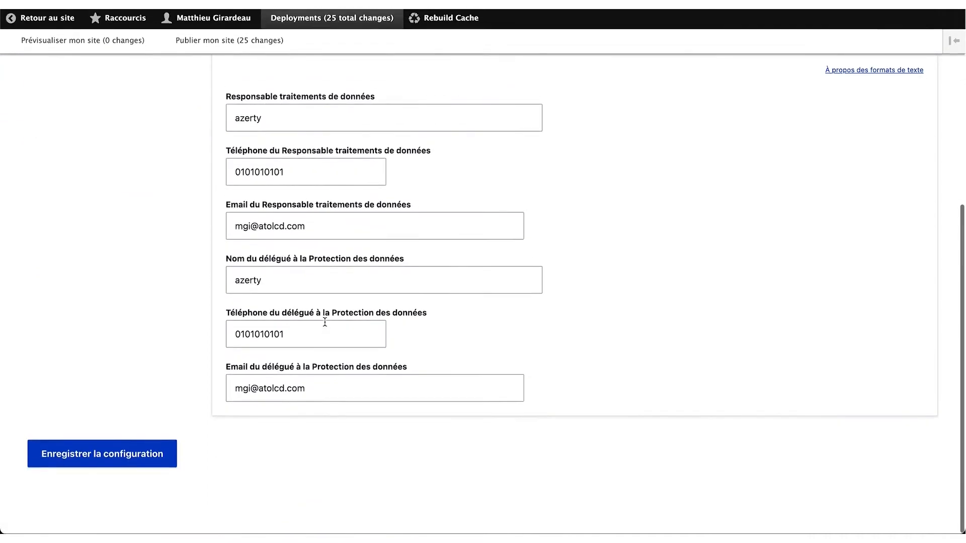
{"action": "scroll", "coordinate": [325, 322], "scroll_direction": "up", "scroll_amount": 6}
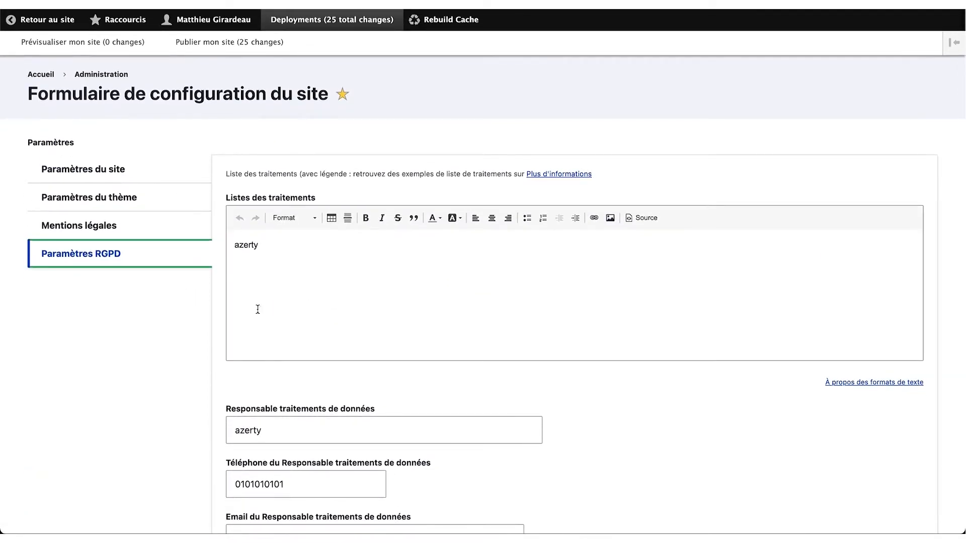
{"action": "scroll", "coordinate": [330, 337], "scroll_direction": "down", "scroll_amount": 6}
{"action": "scroll", "coordinate": [330, 337], "scroll_direction": "up", "scroll_amount": 6}
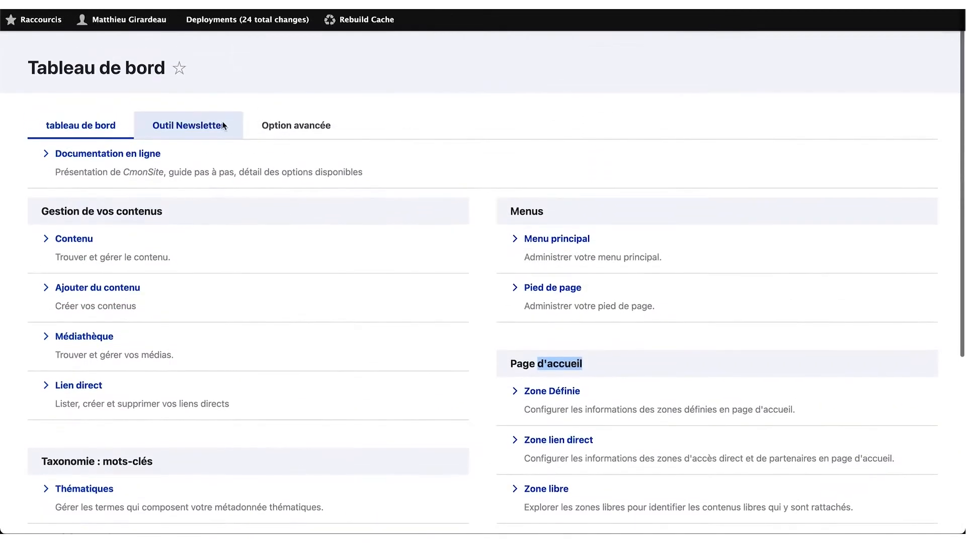
- Check the newsletter tools and the advanced options offered on the dashboard
{"action": "left_click", "coordinate": [187, 123]}
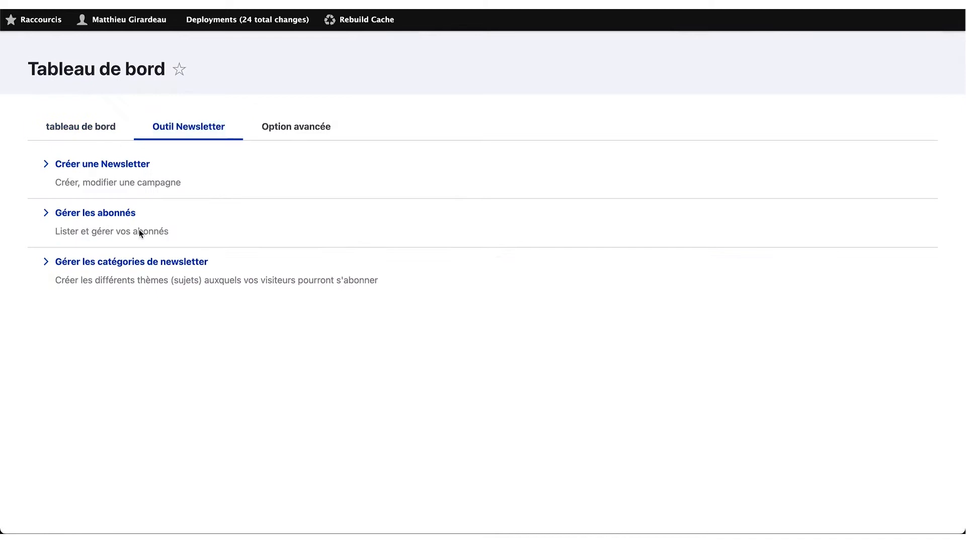
{"action": "left_click", "coordinate": [309, 130]}
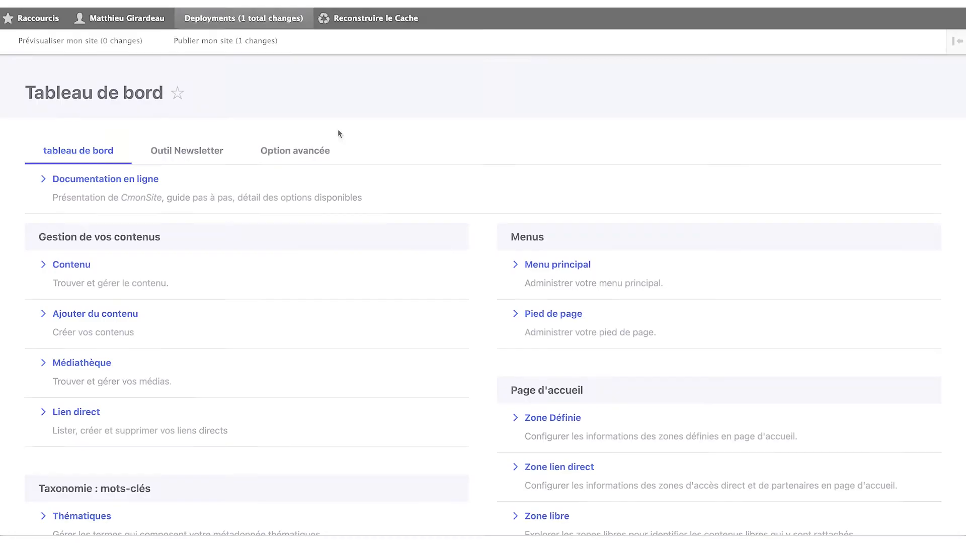
- Open the content management list from the dashboard and look through all existing content
{"action": "left_click", "coordinate": [76, 265]}
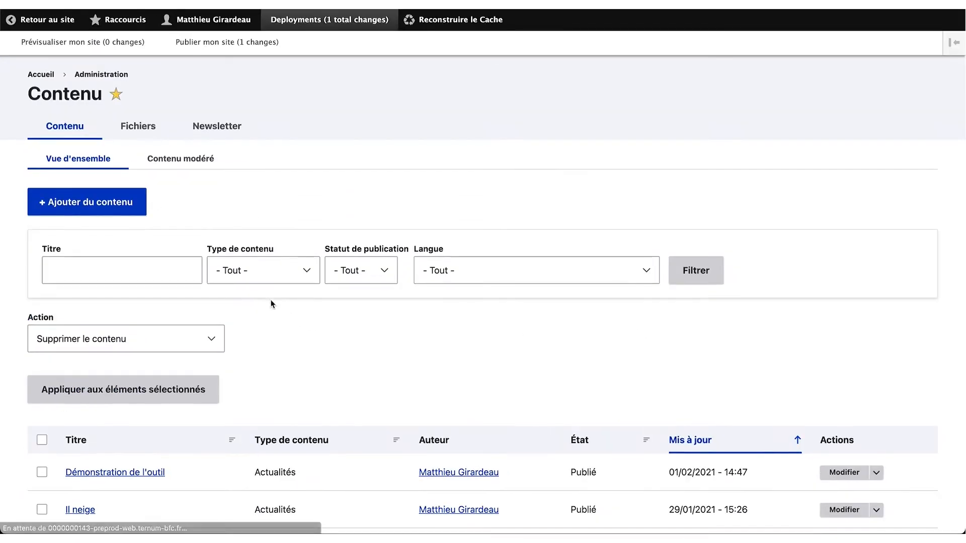
{"action": "scroll", "coordinate": [288, 361], "scroll_direction": "down", "scroll_amount": 10}
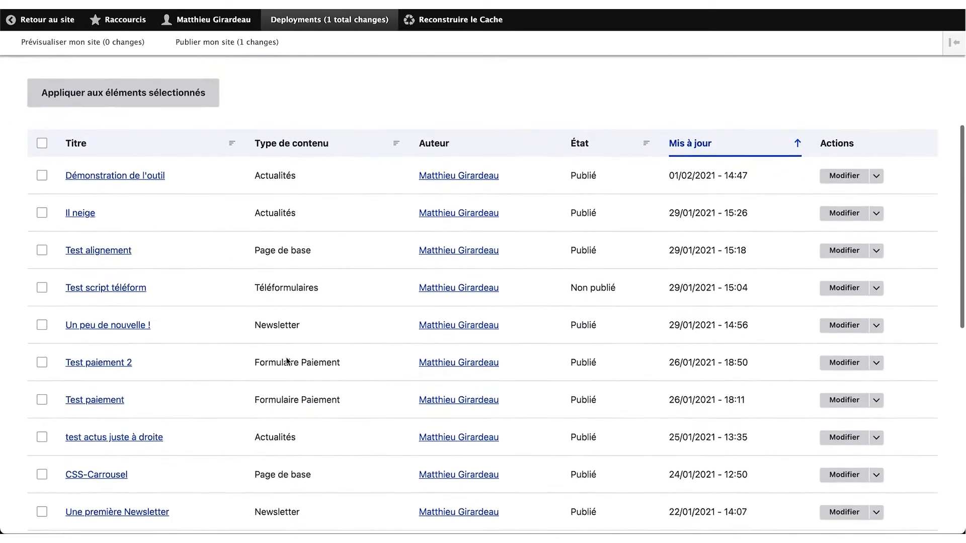
{"action": "scroll", "coordinate": [287, 360], "scroll_direction": "down", "scroll_amount": 5}
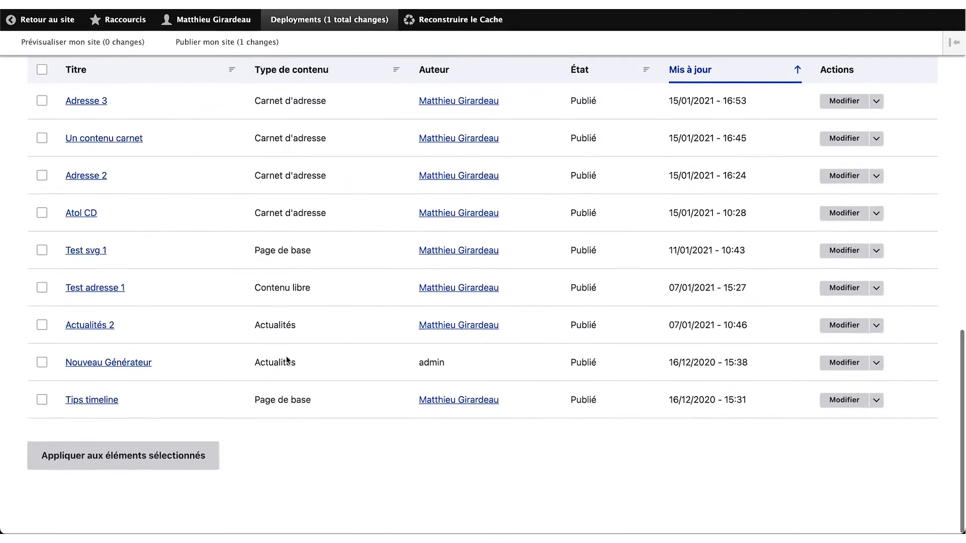
{"action": "scroll", "coordinate": [288, 360], "scroll_direction": "up", "scroll_amount": 15}
- Filter the content list by type Actualités, keeping publication status and language on Tout
{"action": "left_click", "coordinate": [295, 231]}
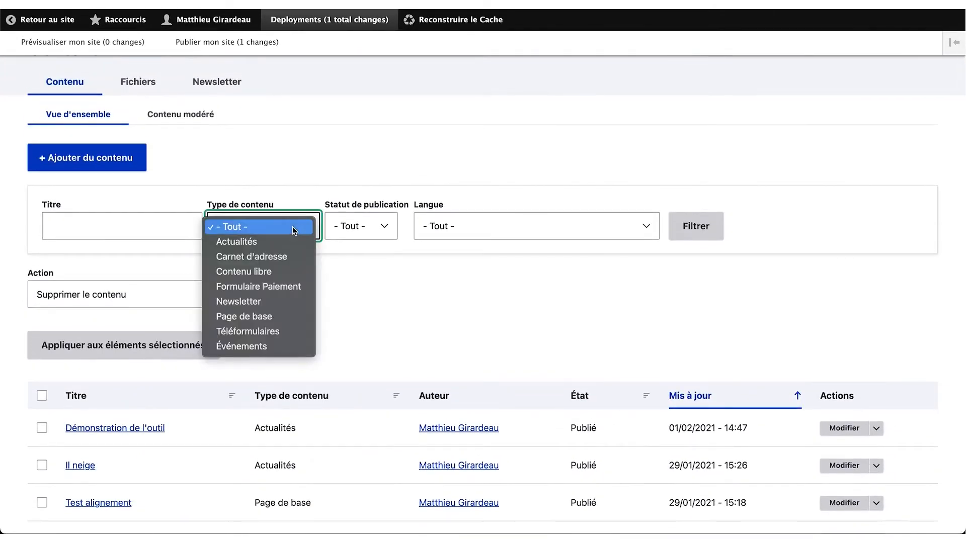
{"action": "left_click", "coordinate": [271, 243]}
{"action": "left_click", "coordinate": [355, 228]}
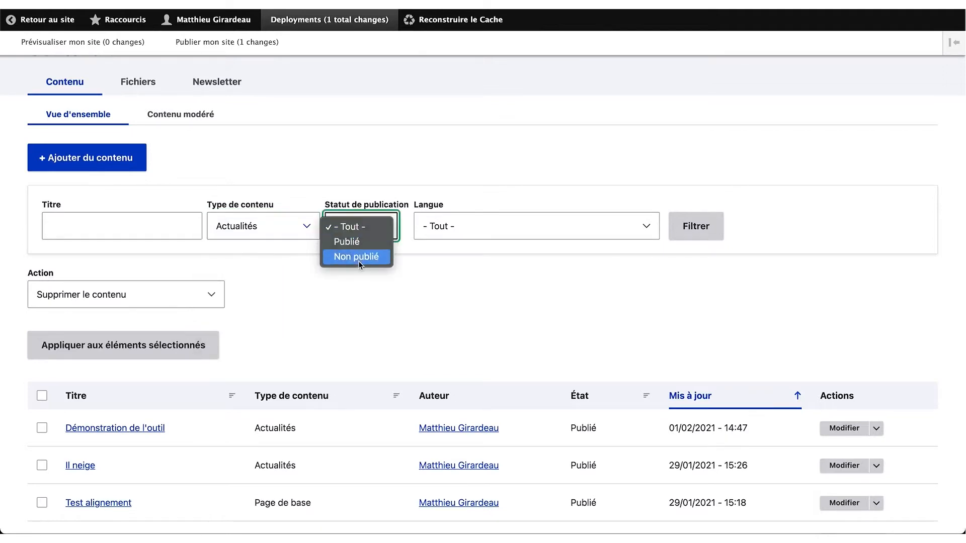
{"action": "left_click", "coordinate": [349, 226]}
{"action": "left_click", "coordinate": [453, 234]}
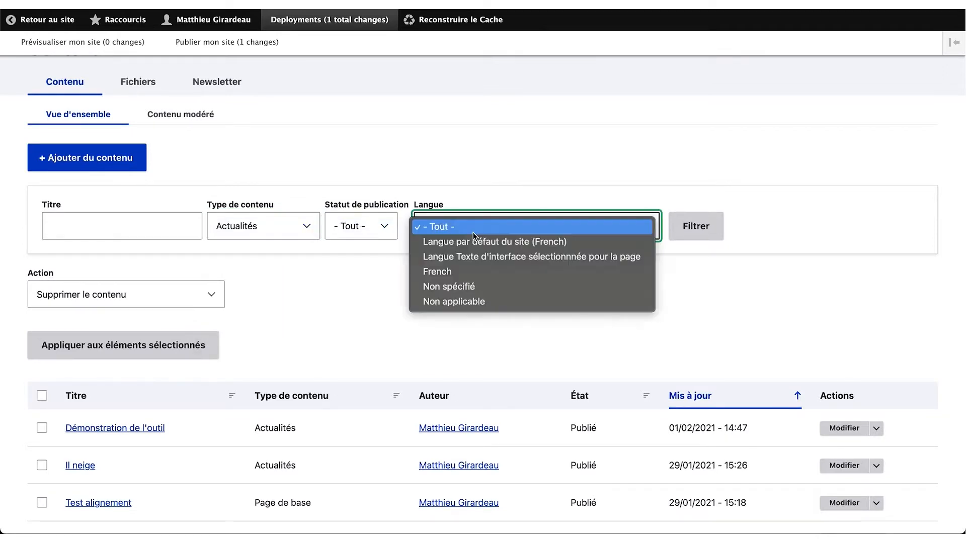
{"action": "left_click", "coordinate": [471, 226]}
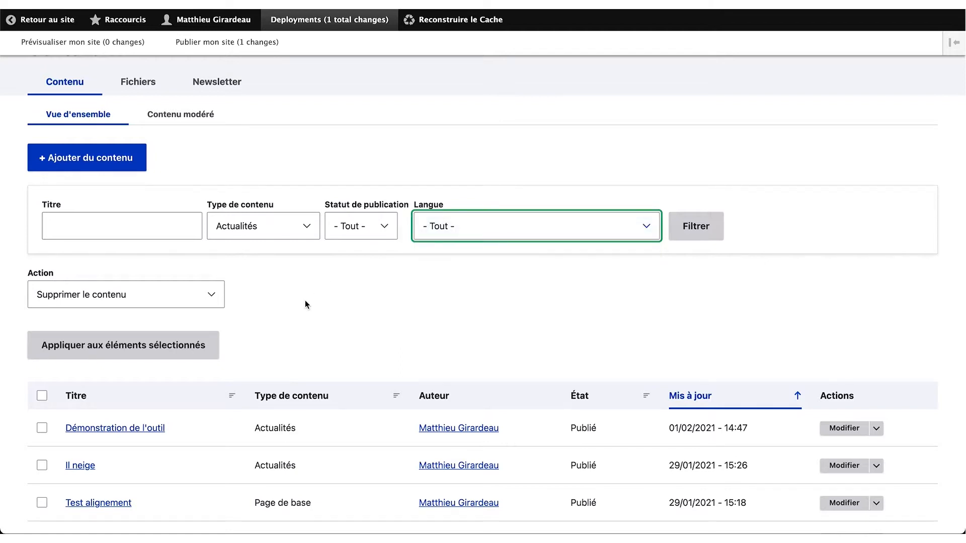
{"action": "left_click", "coordinate": [679, 236]}
- Examine the filtered news items and show the additional actions for "Démonstration de l'outil"
{"action": "scroll", "coordinate": [393, 334], "scroll_direction": "down", "scroll_amount": 2}
{"action": "scroll", "coordinate": [391, 331], "scroll_direction": "down", "scroll_amount": 4}
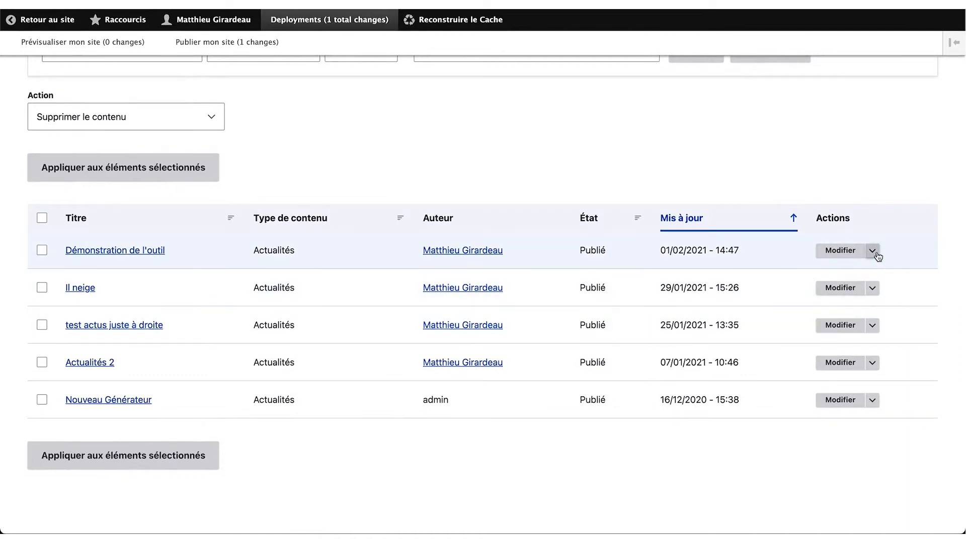
{"action": "left_click", "coordinate": [876, 256]}
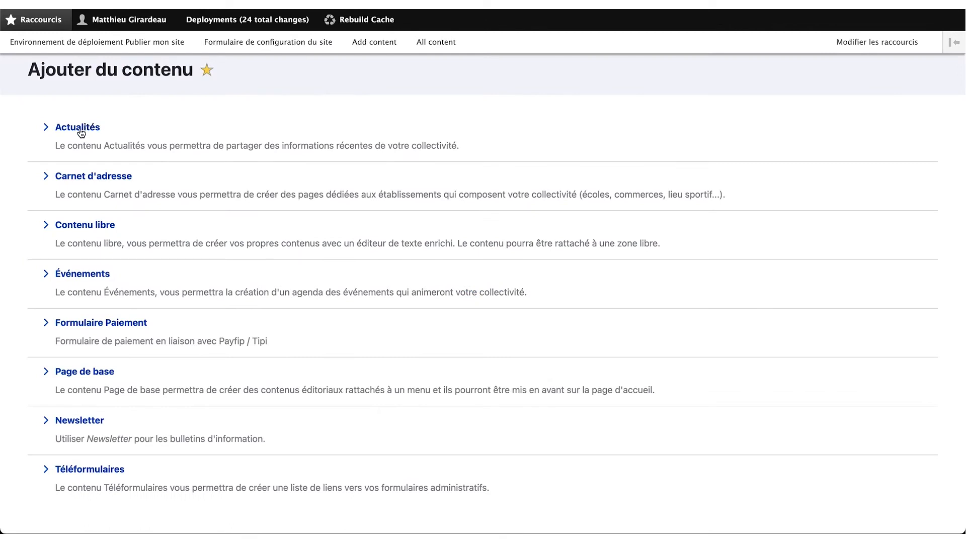
- Start a new Actualités content and title it "Démonstration de l'outil", correcting the misspelled first word
{"action": "left_click", "coordinate": [81, 131]}
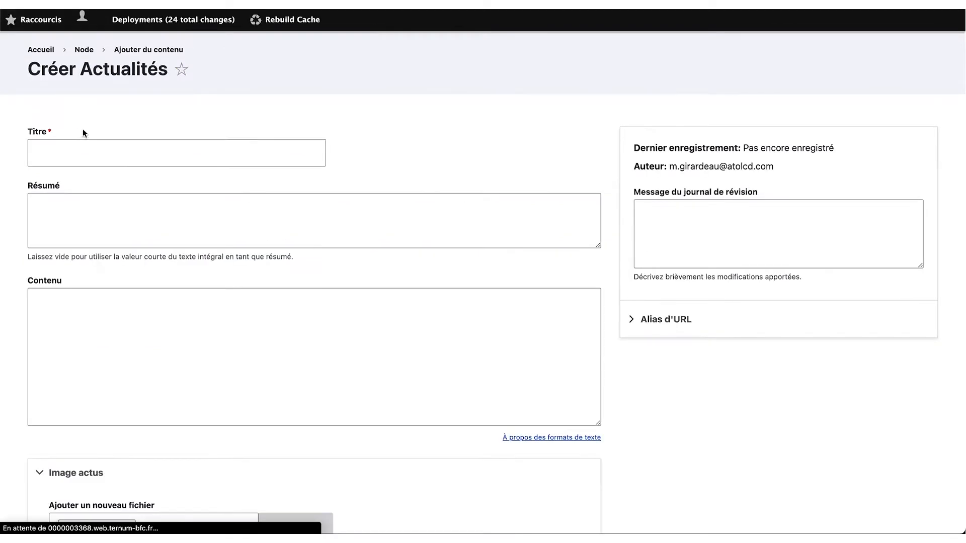
{"action": "left_click", "coordinate": [175, 156]}
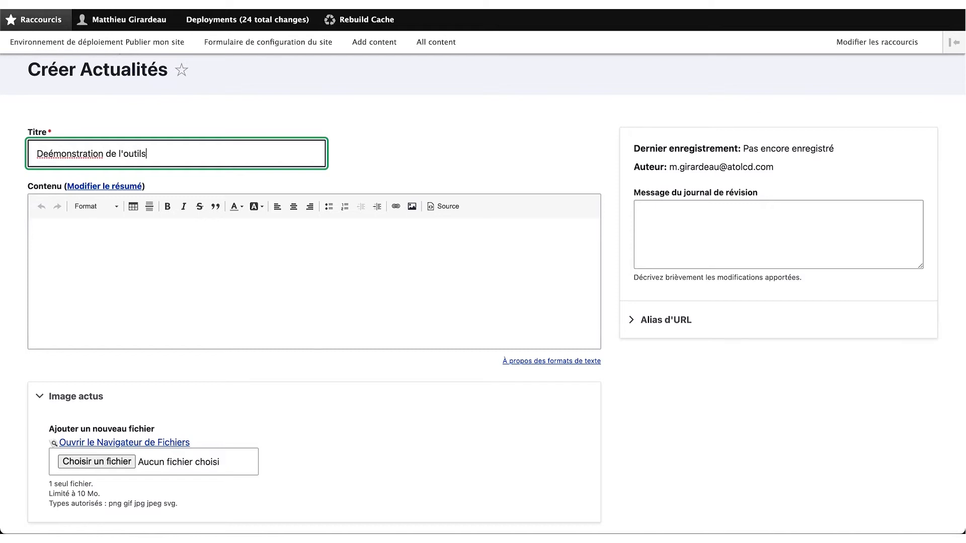
{"action": "right_click", "coordinate": [80, 152]}
{"action": "left_click", "coordinate": [147, 158]}
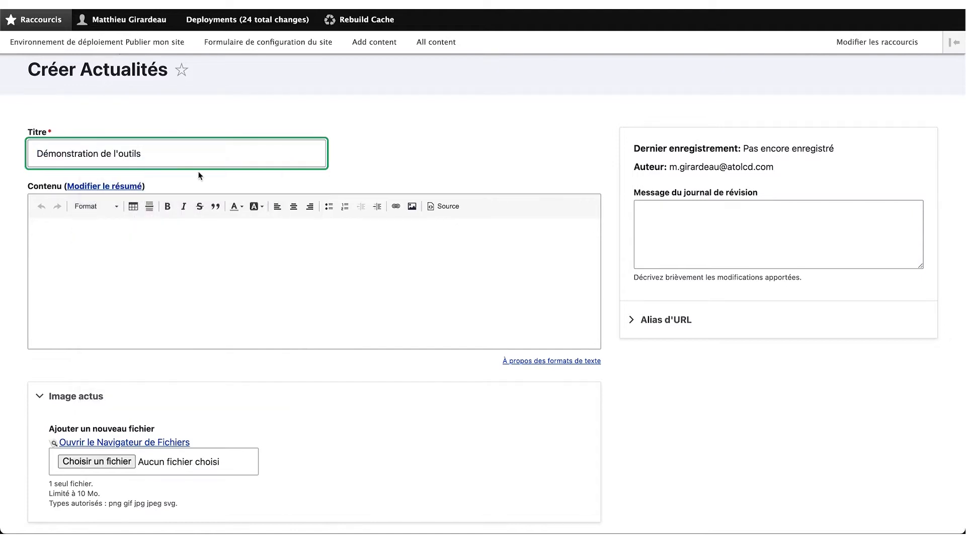
- Fill the article's Contenu with four paragraphs of placeholder text taken from the lorem ipsum generator
{"action": "left_click", "coordinate": [178, 224]}
{"action": "left_click", "coordinate": [578, 243]}
{"action": "left_click", "coordinate": [855, 3]}
{"action": "key", "text": "super+a"}
{"action": "key", "text": "super+x"}
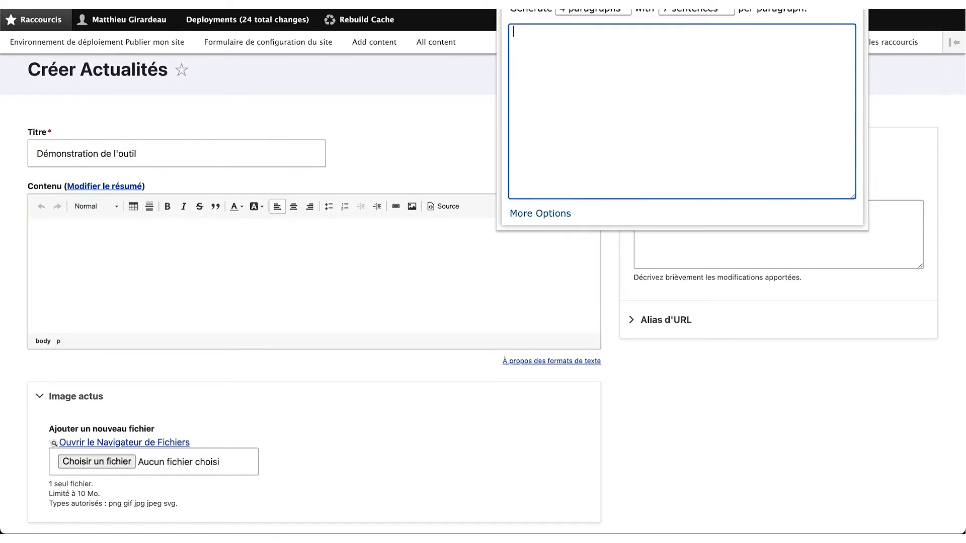
{"action": "key", "text": "super+z"}
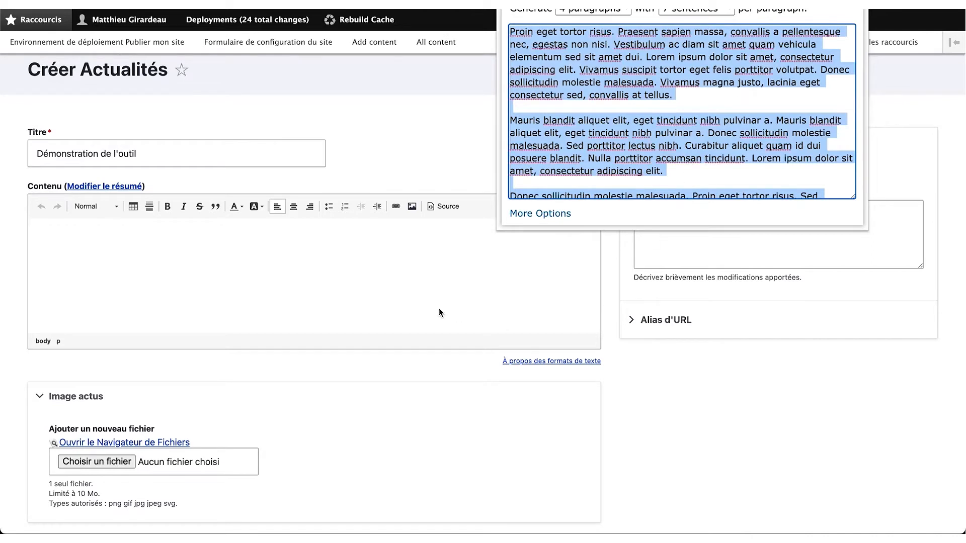
{"action": "left_click", "coordinate": [456, 314]}
{"action": "key", "text": "super+v"}
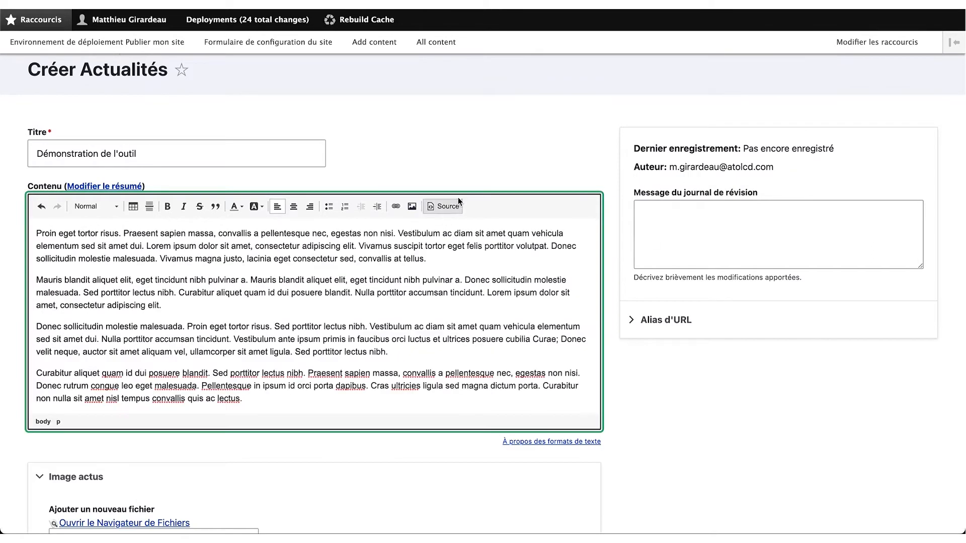
- Insert the image undraw_team_ih79.png from the illustration folder into the article's Contenu
{"action": "left_click", "coordinate": [412, 207]}
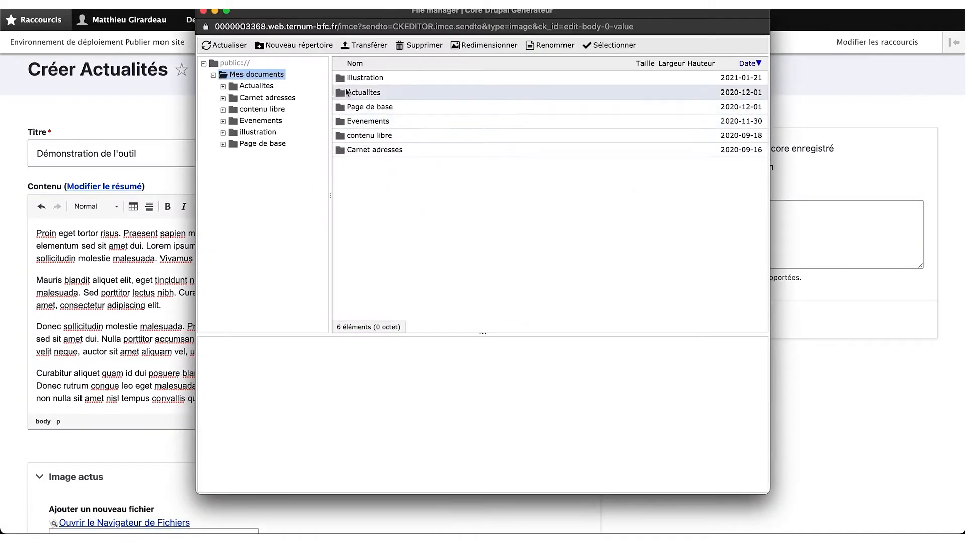
{"action": "double_click", "coordinate": [358, 79]}
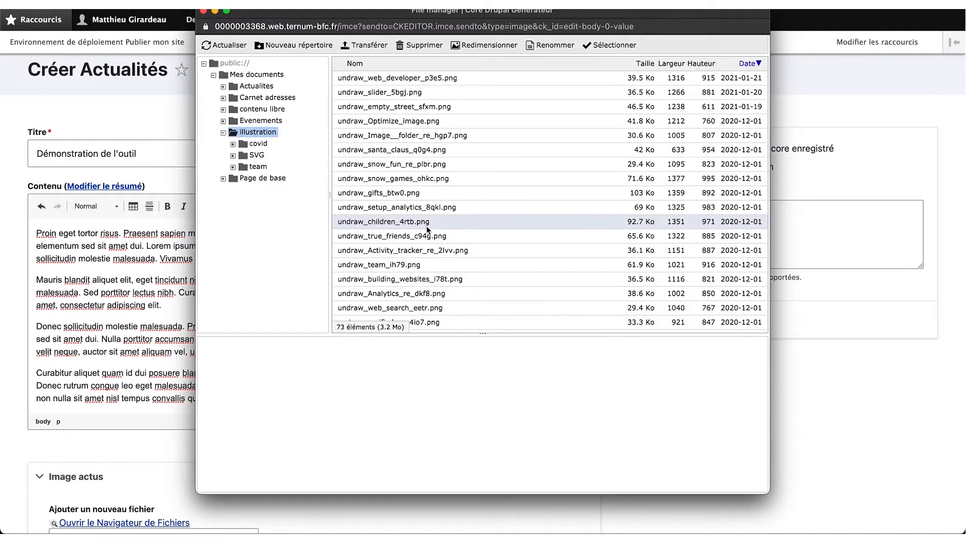
{"action": "scroll", "coordinate": [449, 220], "scroll_direction": "down", "scroll_amount": 6}
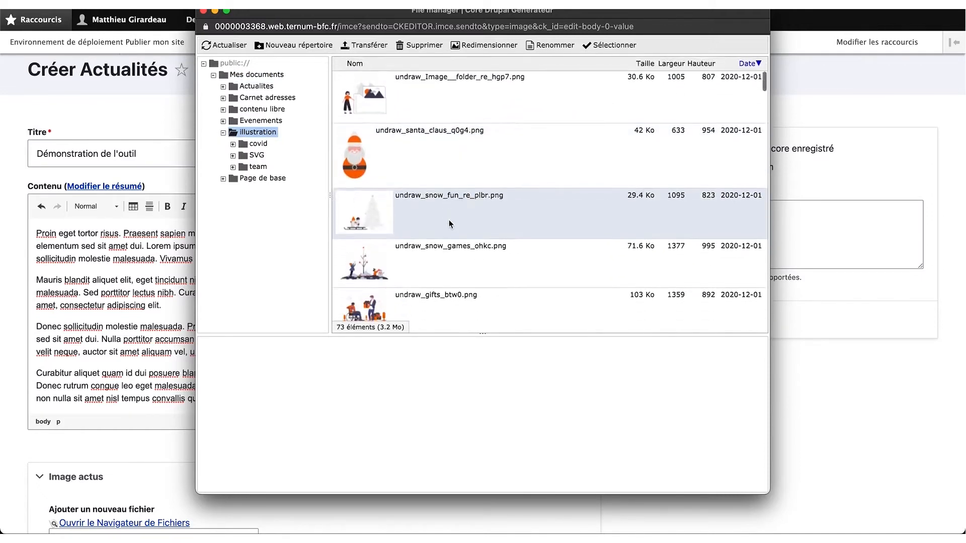
{"action": "scroll", "coordinate": [448, 219], "scroll_direction": "down", "scroll_amount": 3}
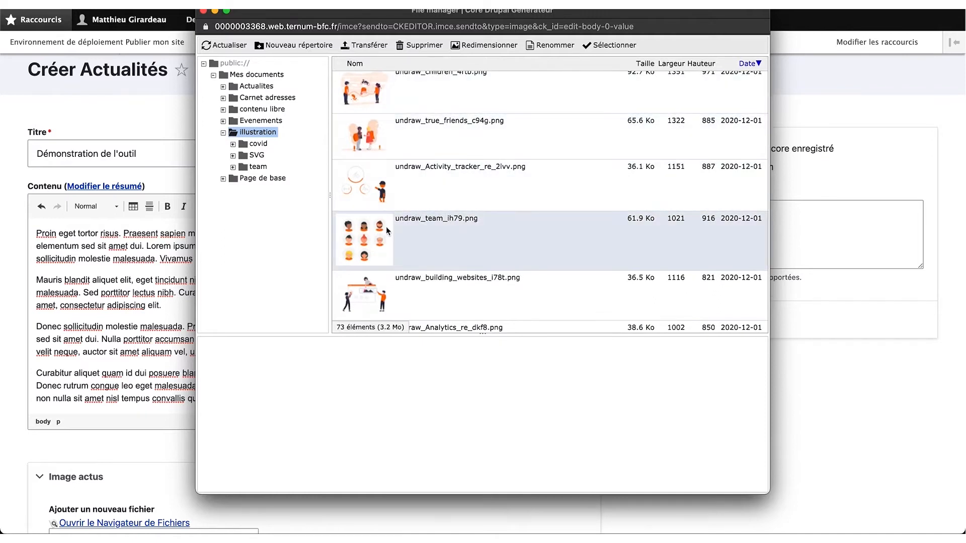
{"action": "double_click", "coordinate": [371, 232]}
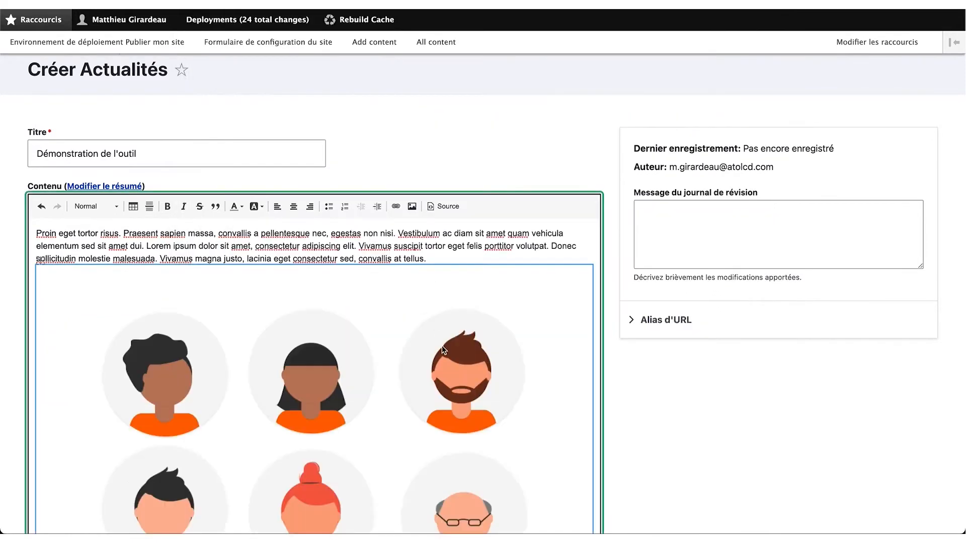
- Shrink the inserted team image to less than half its width and align it right so the text wraps around it
{"action": "scroll", "coordinate": [442, 345], "scroll_direction": "down", "scroll_amount": 10}
{"action": "scroll", "coordinate": [441, 346], "scroll_direction": "down", "scroll_amount": 1}
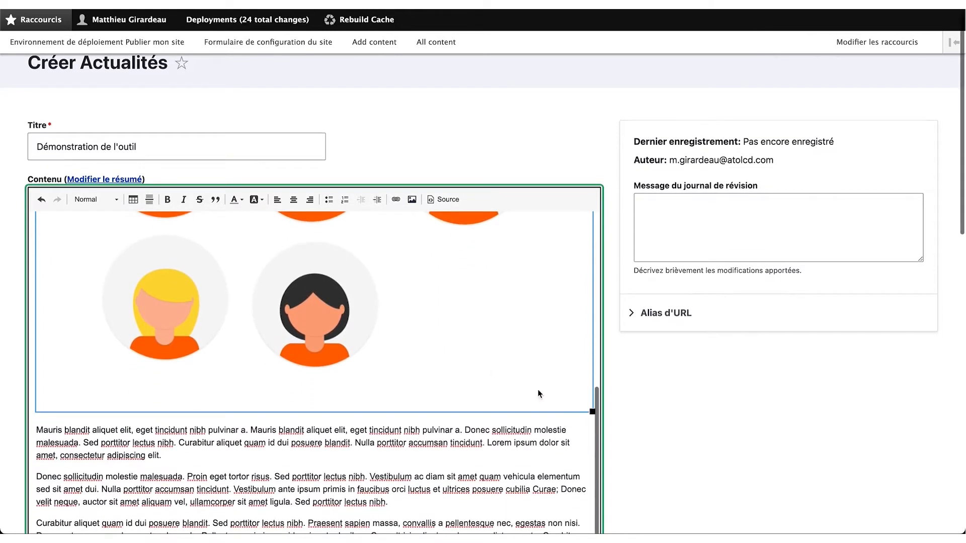
{"action": "left_click_drag", "start_coordinate": [592, 412], "coordinate": [274, 272]}
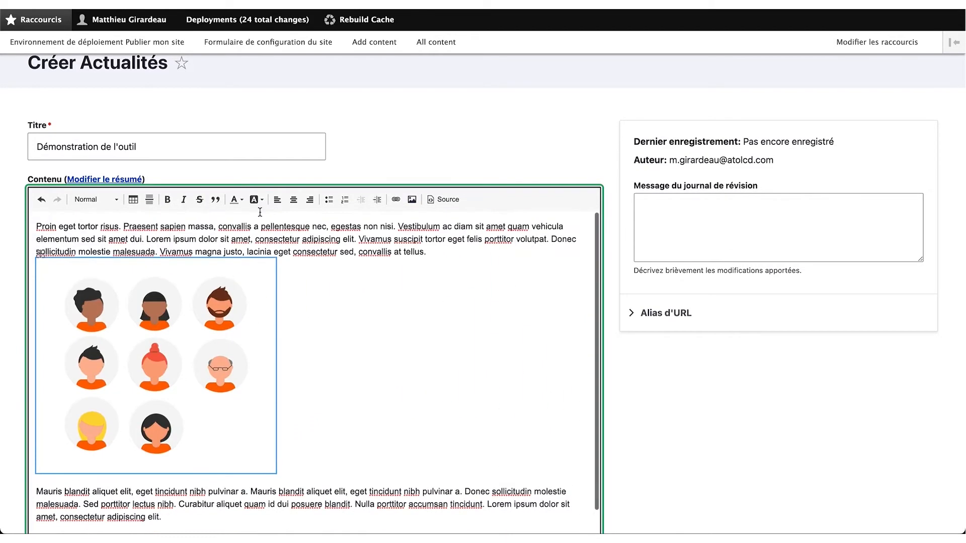
{"action": "left_click", "coordinate": [306, 200]}
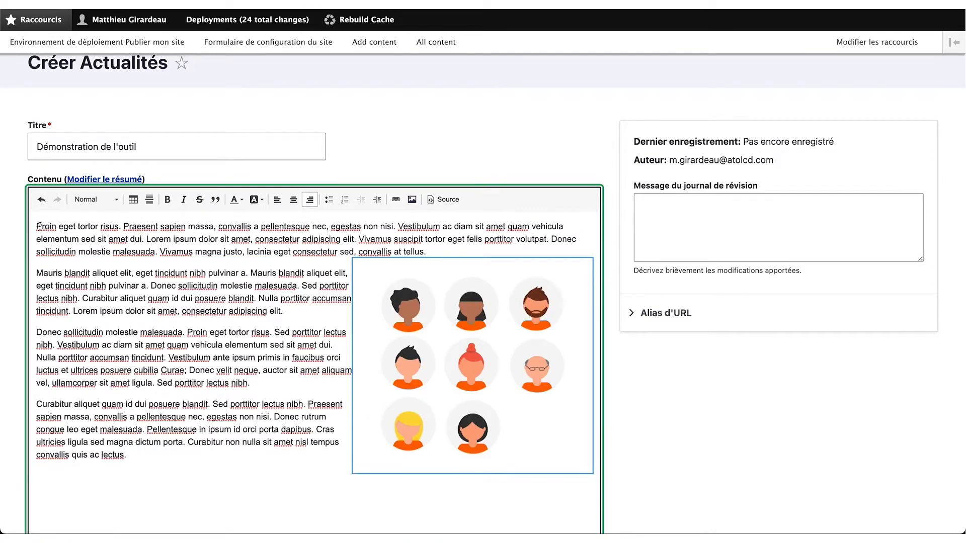
- Split the opening sentence "Proin eget tortor risus." into its own paragraph and format it as Titre 2
{"action": "left_click_drag", "start_coordinate": [36, 225], "coordinate": [117, 221]}
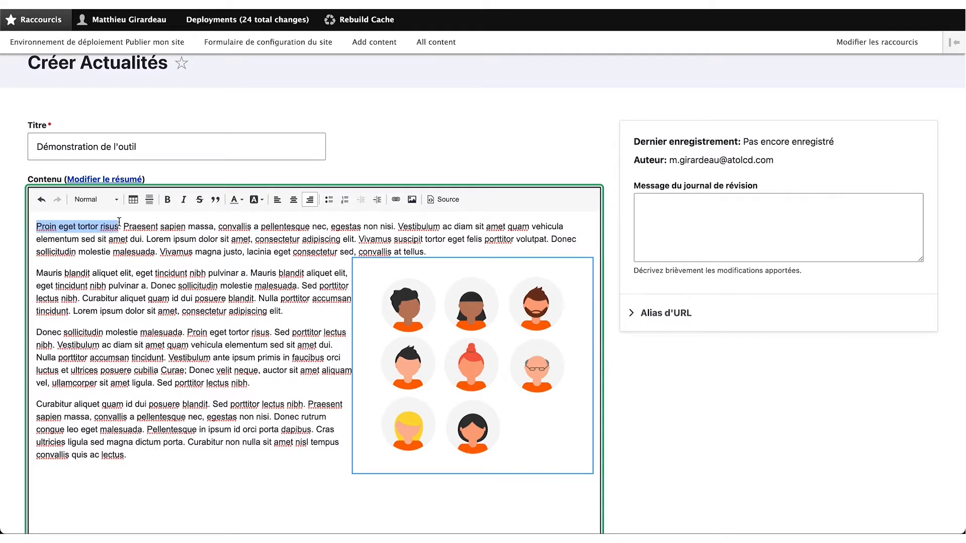
{"action": "left_click", "coordinate": [122, 226]}
{"action": "key", "text": "Return"}
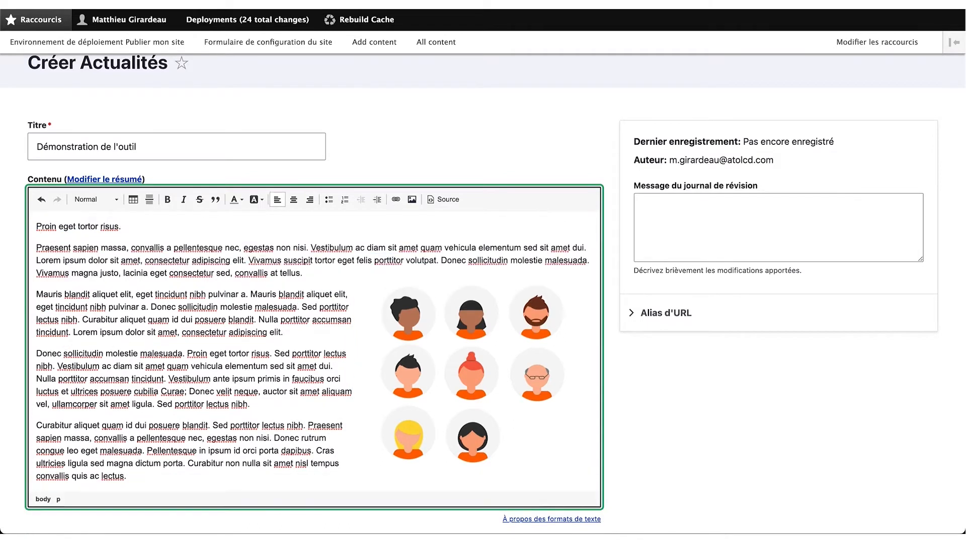
{"action": "left_click_drag", "start_coordinate": [121, 227], "coordinate": [45, 225]}
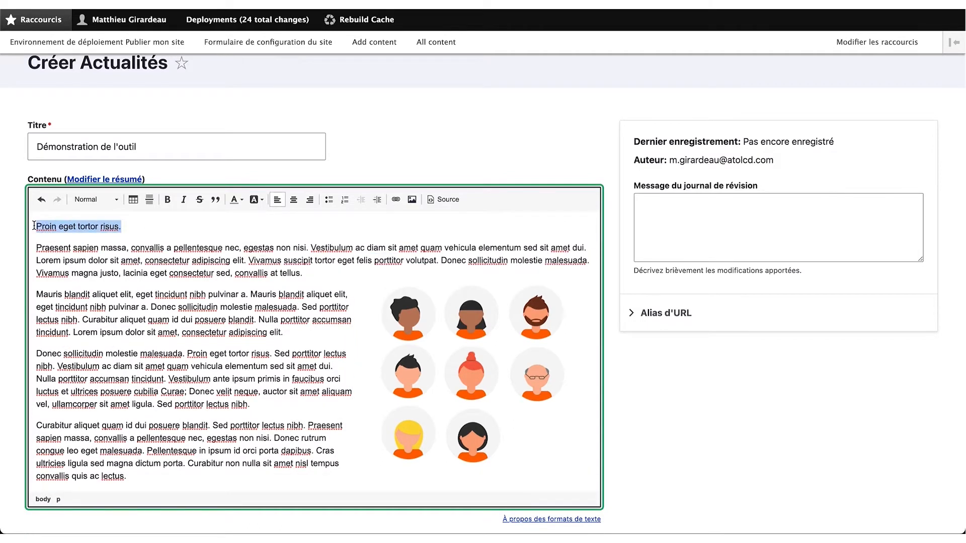
{"action": "left_click", "coordinate": [91, 200]}
{"action": "left_click", "coordinate": [112, 282]}
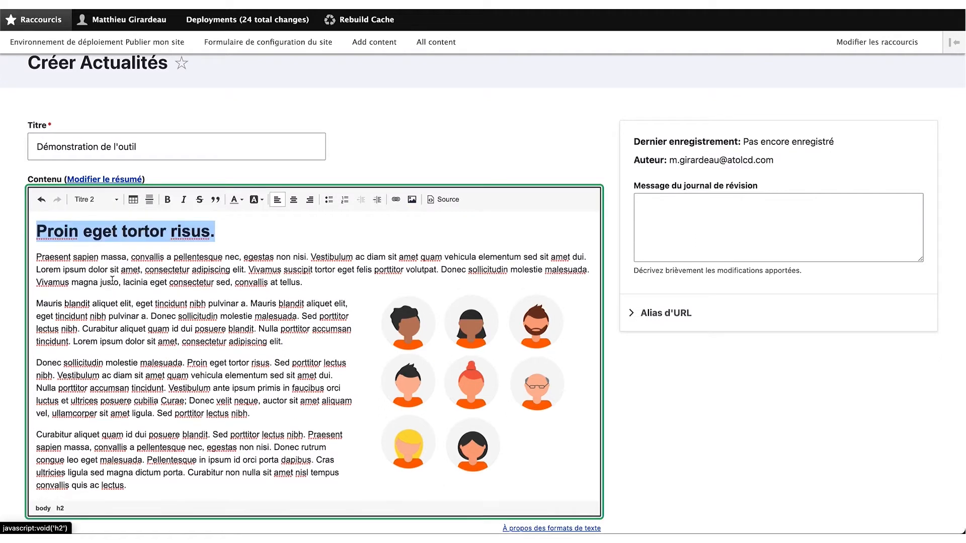
- Colour the heading "Proin eget tortor risus." blue
{"action": "left_click", "coordinate": [236, 200]}
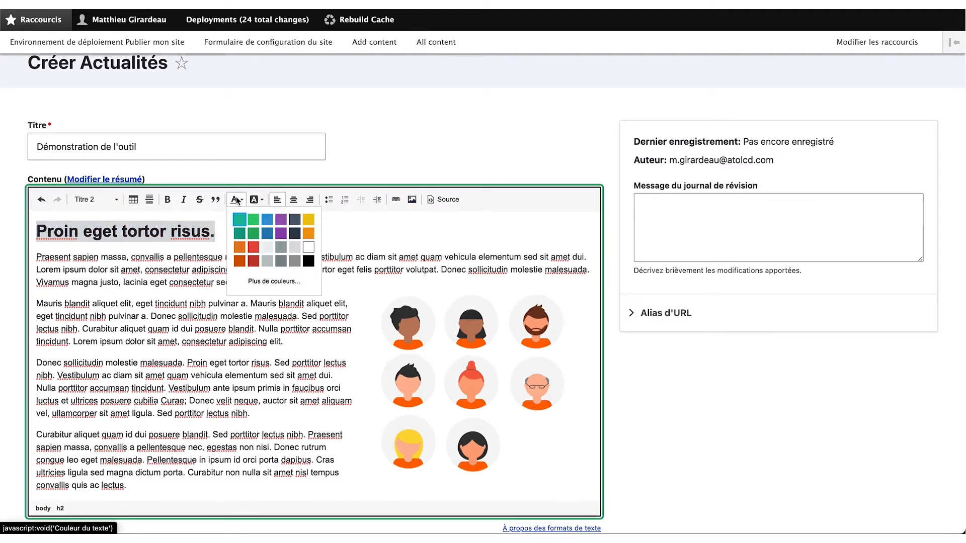
{"action": "left_click", "coordinate": [266, 226]}
{"action": "left_click", "coordinate": [272, 239]}
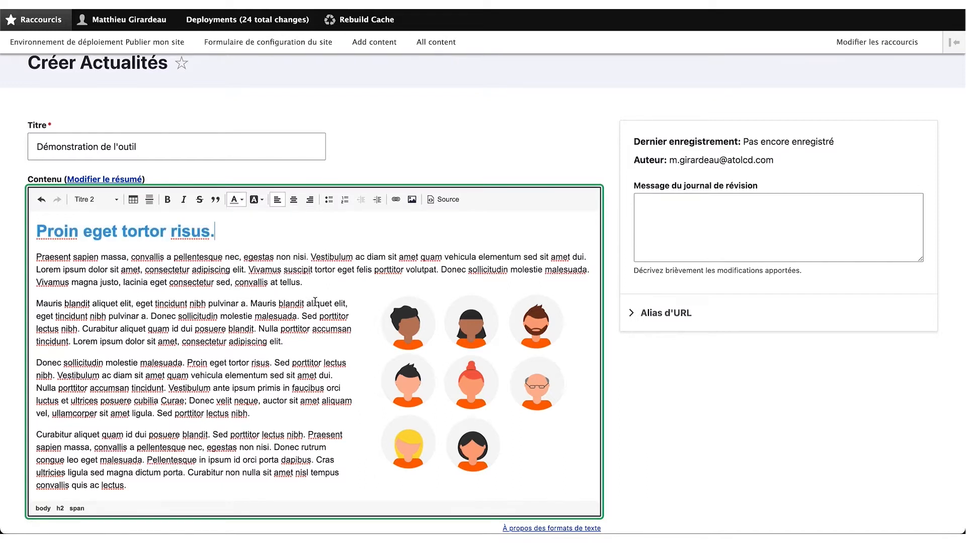
- Format the paragraph starting with "Mauris blandit aliquet elit" as a block quote
{"action": "scroll", "coordinate": [315, 301], "scroll_direction": "down", "scroll_amount": 3}
{"action": "left_click_drag", "start_coordinate": [282, 235], "coordinate": [19, 200]}
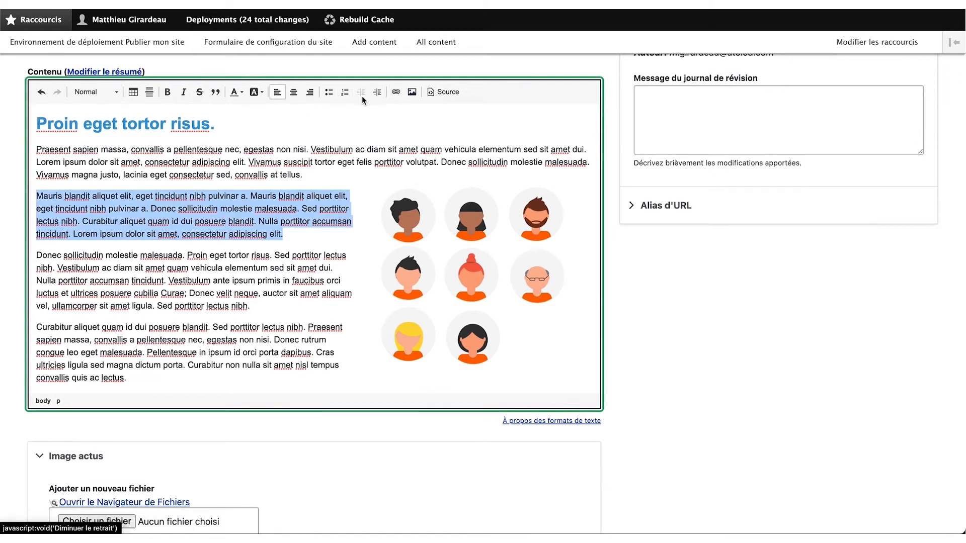
{"action": "left_click", "coordinate": [216, 92]}
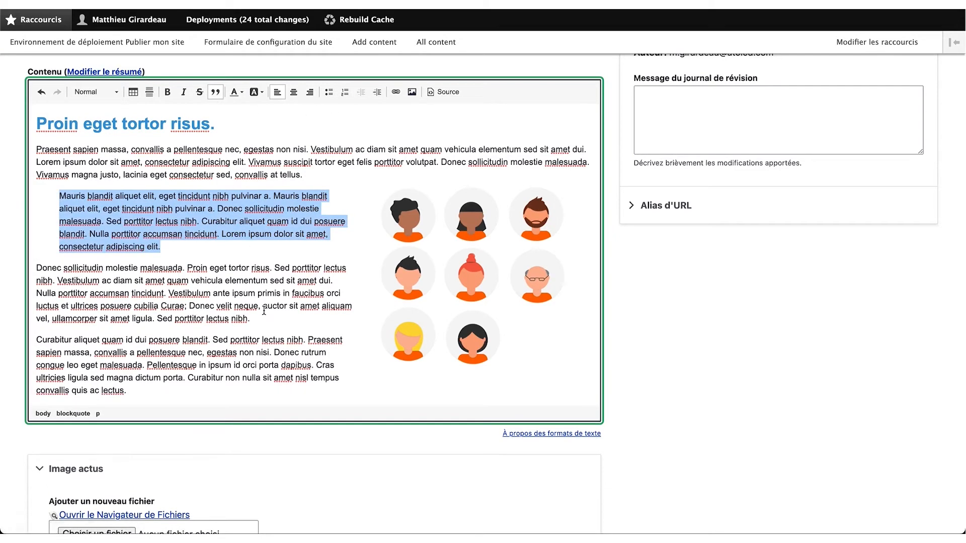
- Set undraw_new_notifications_fhvw.png from the illustration folder as the Image actus, with the alternative text "text alternatif"
{"action": "scroll", "coordinate": [262, 309], "scroll_direction": "down", "scroll_amount": 5}
{"action": "left_click", "coordinate": [161, 342]}
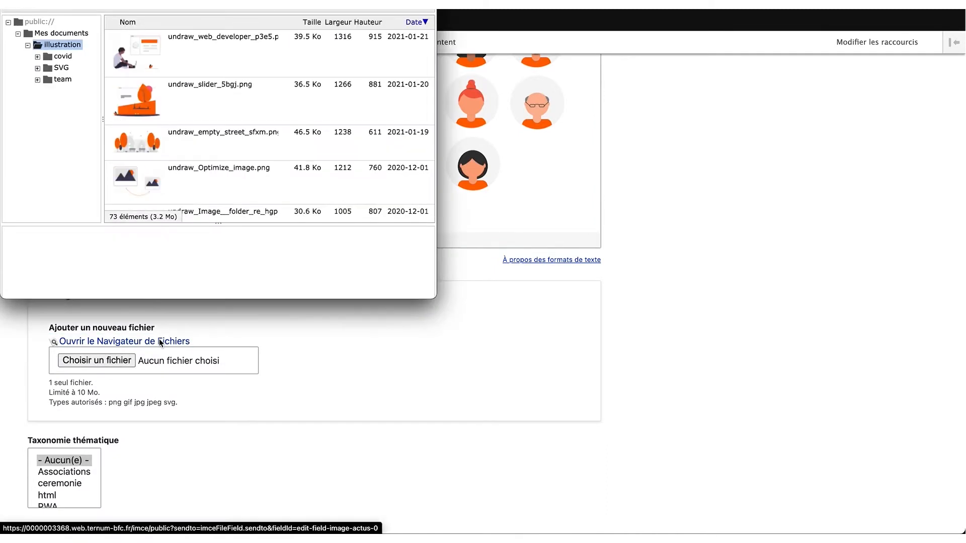
{"action": "scroll", "coordinate": [262, 91], "scroll_direction": "down", "scroll_amount": 5}
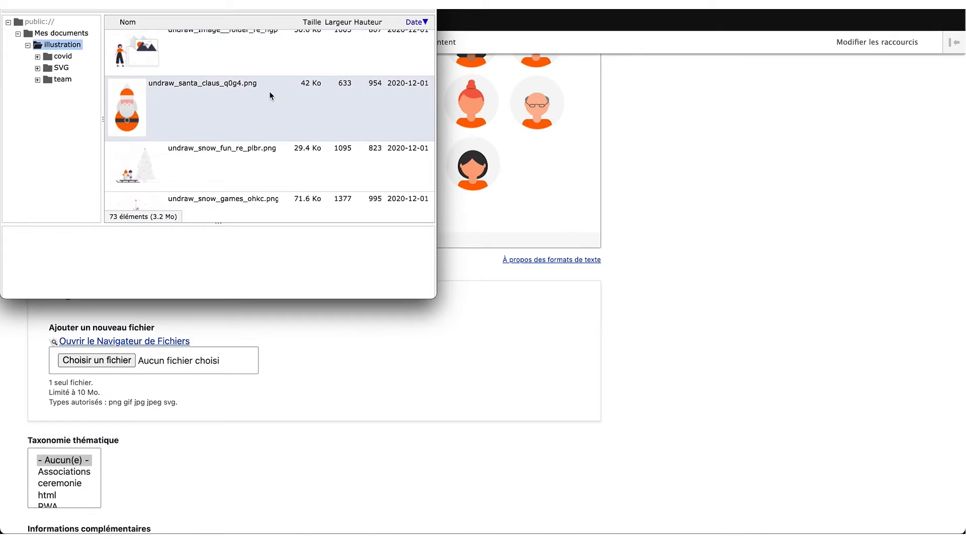
{"action": "key", "text": "super+f"}
{"action": "type", "text": "news"}
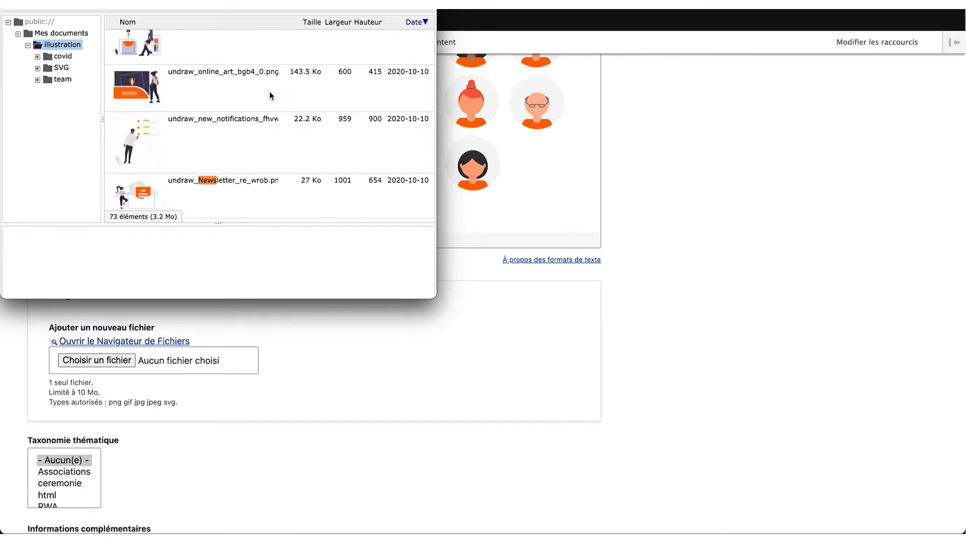
{"action": "left_click", "coordinate": [183, 130]}
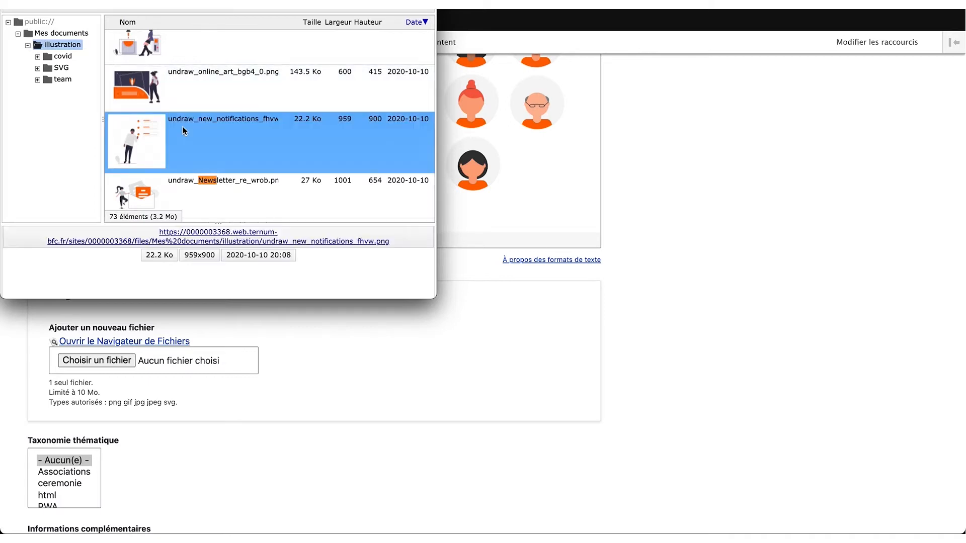
{"action": "double_click", "coordinate": [183, 126]}
{"action": "left_click", "coordinate": [236, 387]}
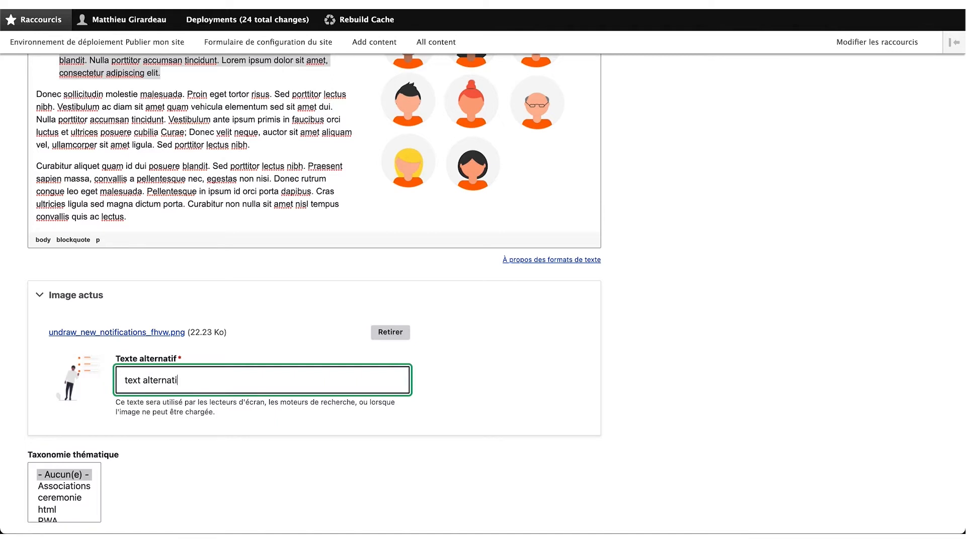
- Assign the Dev term to the article in Taxonomie thématique
{"action": "scroll", "coordinate": [202, 381], "scroll_direction": "down", "scroll_amount": 5}
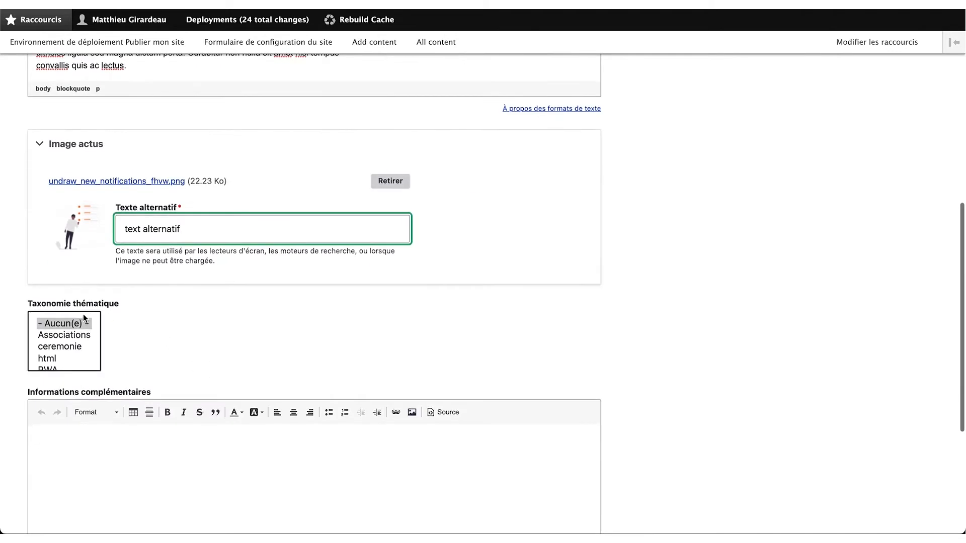
{"action": "scroll", "coordinate": [71, 348], "scroll_direction": "down", "scroll_amount": 3}
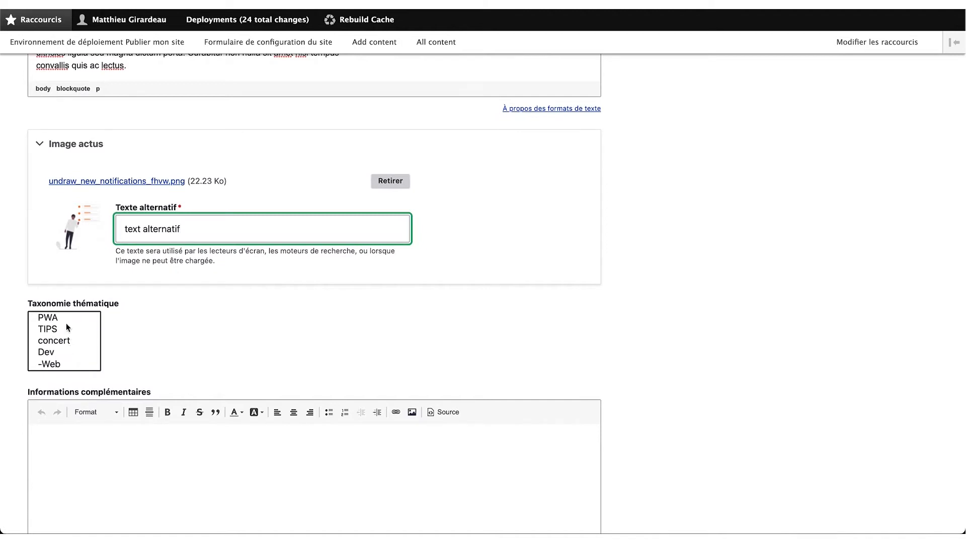
{"action": "left_click", "coordinate": [53, 352]}
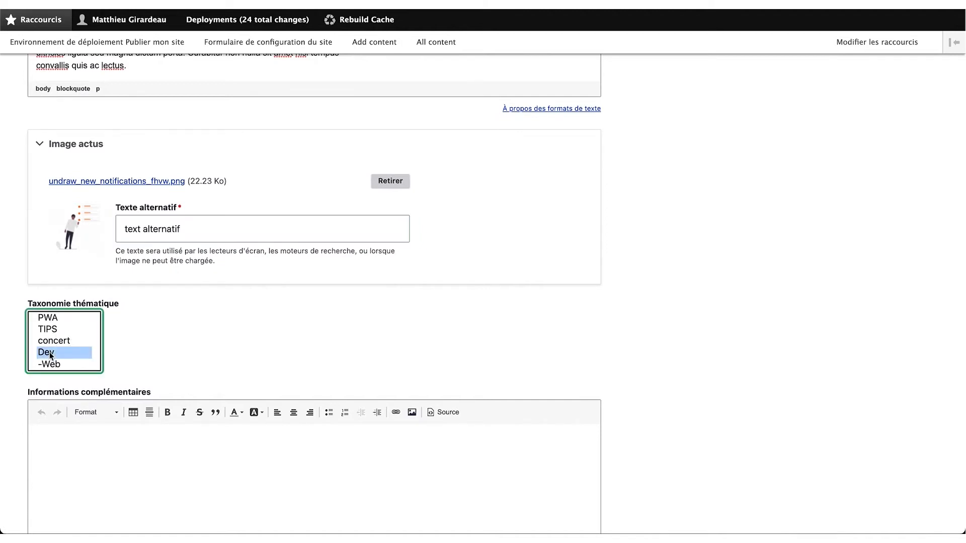
- Show the Alias d'URL settings, turning automatic alias generation off and back on
{"action": "scroll", "coordinate": [193, 347], "scroll_direction": "down", "scroll_amount": 5}
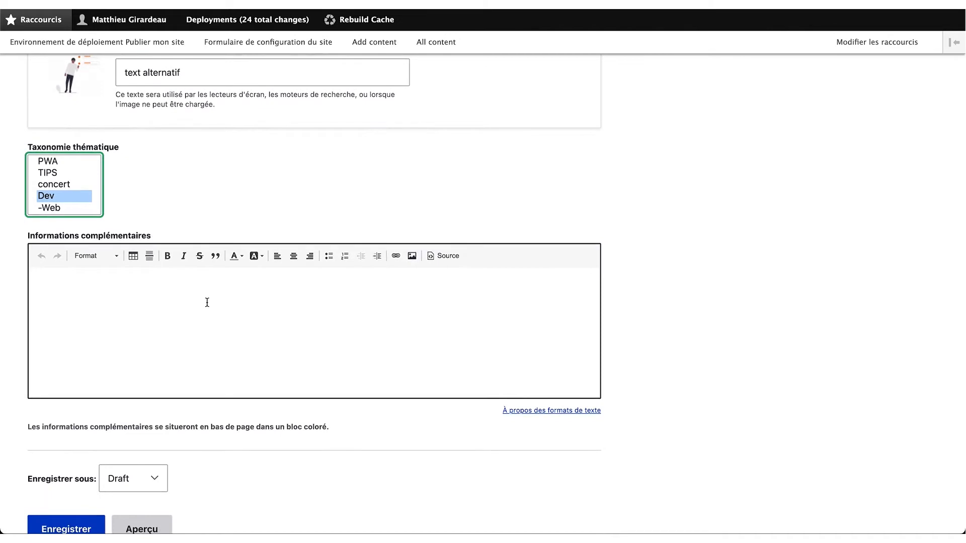
{"action": "scroll", "coordinate": [283, 299], "scroll_direction": "up", "scroll_amount": 15}
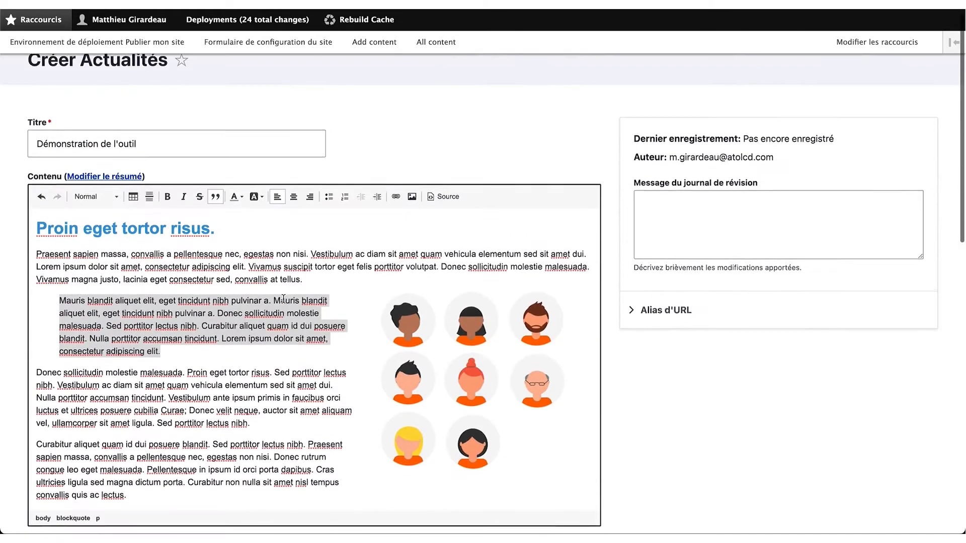
{"action": "left_click", "coordinate": [657, 311]}
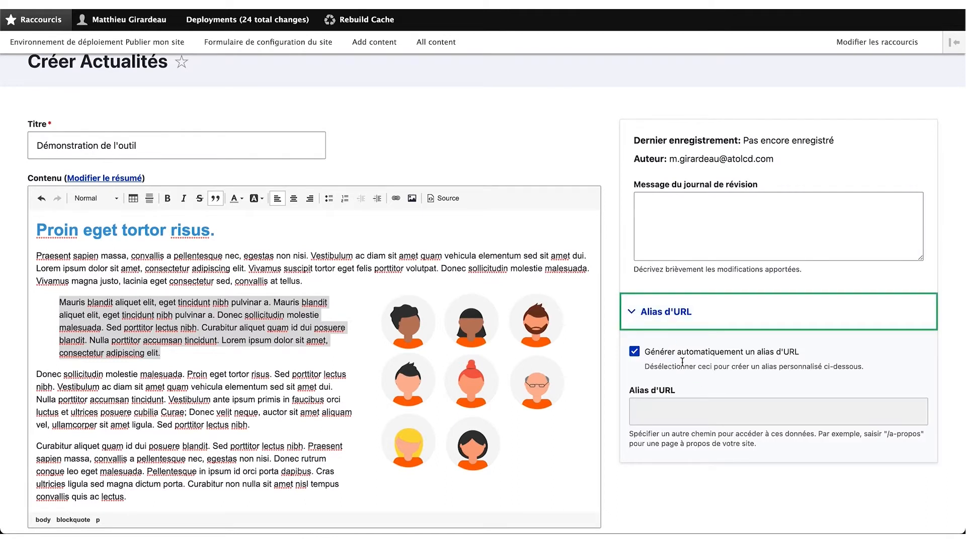
{"action": "left_click", "coordinate": [634, 351]}
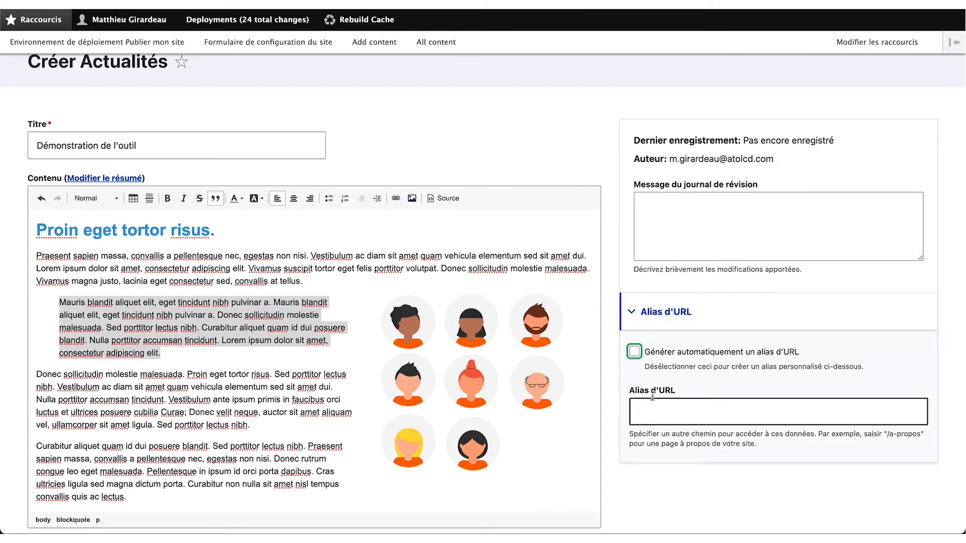
{"action": "left_click", "coordinate": [634, 354]}
- Set the article's save state to Published and save it
{"action": "scroll", "coordinate": [350, 442], "scroll_direction": "down", "scroll_amount": 15}
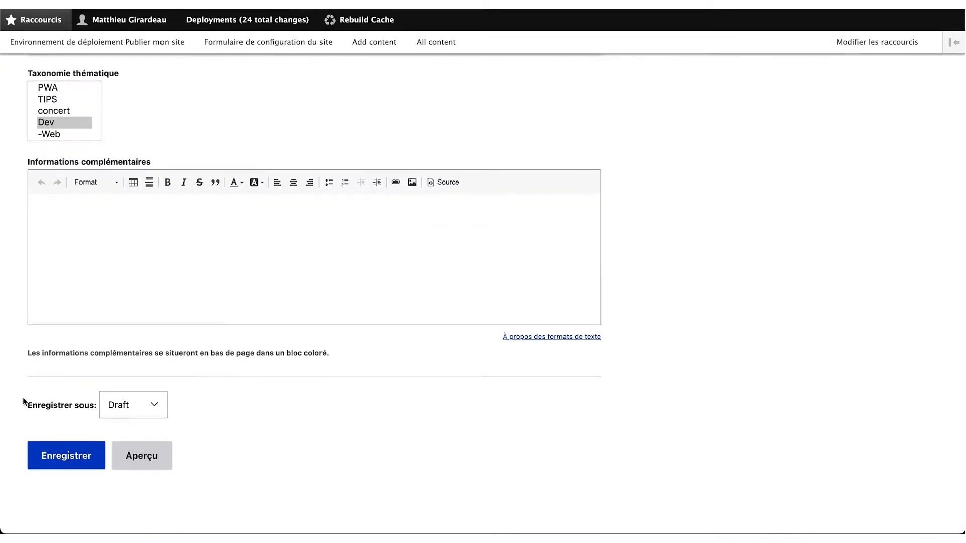
{"action": "left_click", "coordinate": [155, 406]}
{"action": "left_click", "coordinate": [144, 421]}
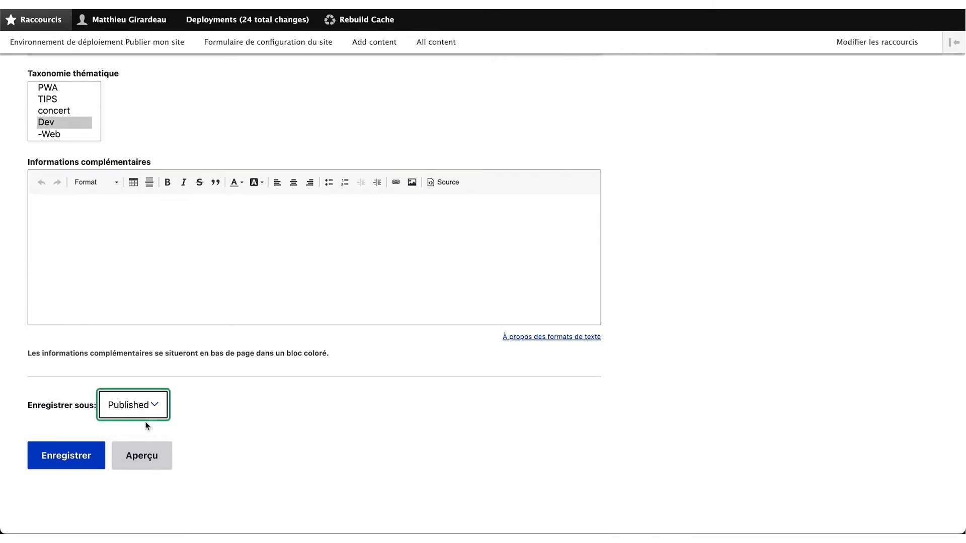
{"action": "left_click", "coordinate": [60, 454]}
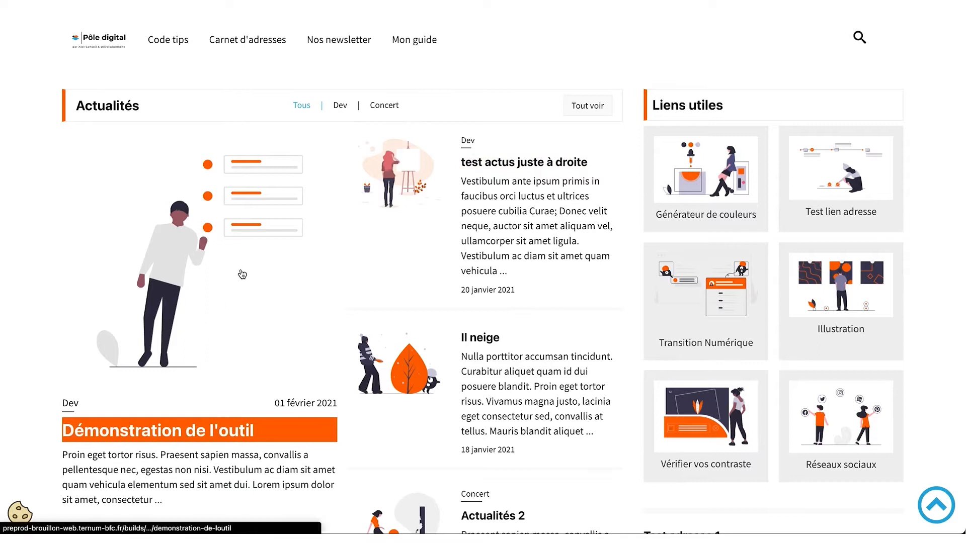
- Open the article "Démonstration de l'outil" from the Actualités section of the public site
{"action": "left_click", "coordinate": [215, 248]}
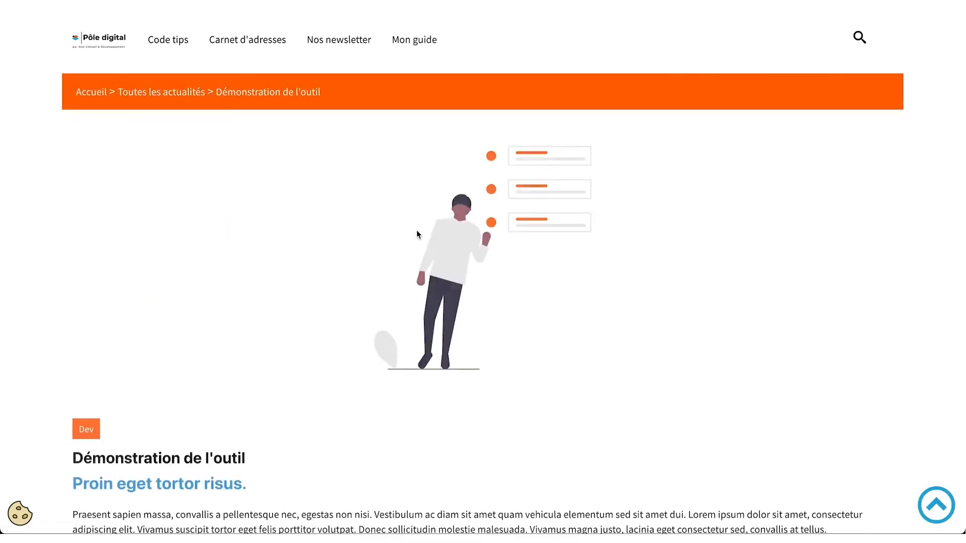
- Examine the published article's image, text, sharing links and date, and return to the list of news items
{"action": "scroll", "coordinate": [564, 297], "scroll_direction": "down", "scroll_amount": 3}
{"action": "scroll", "coordinate": [566, 300], "scroll_direction": "down", "scroll_amount": 6}
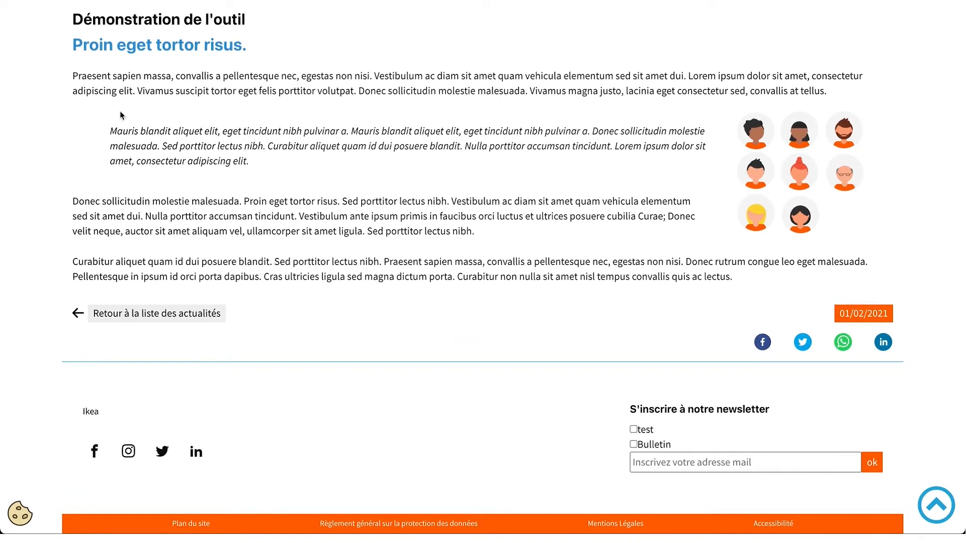
{"action": "scroll", "coordinate": [151, 54], "scroll_direction": "up", "scroll_amount": 2}
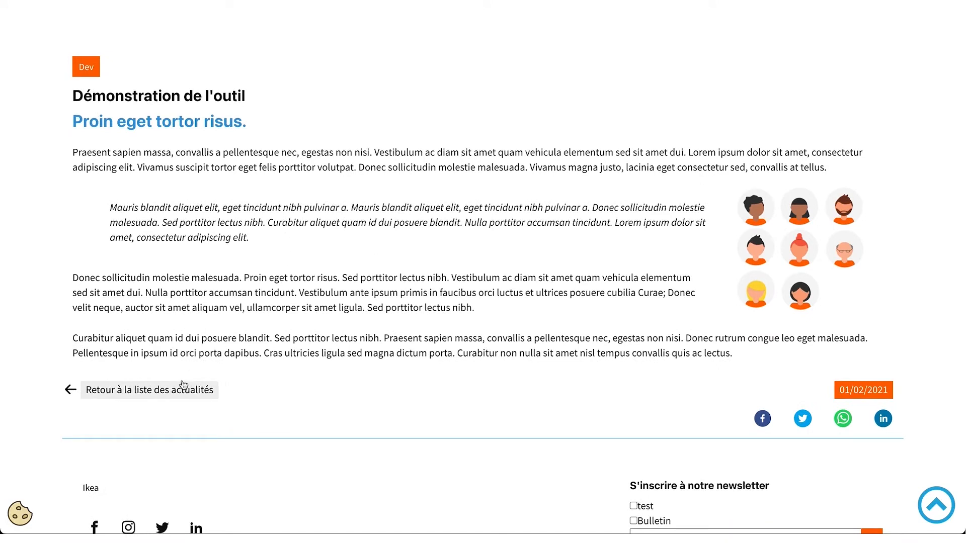
{"action": "left_click", "coordinate": [166, 395]}
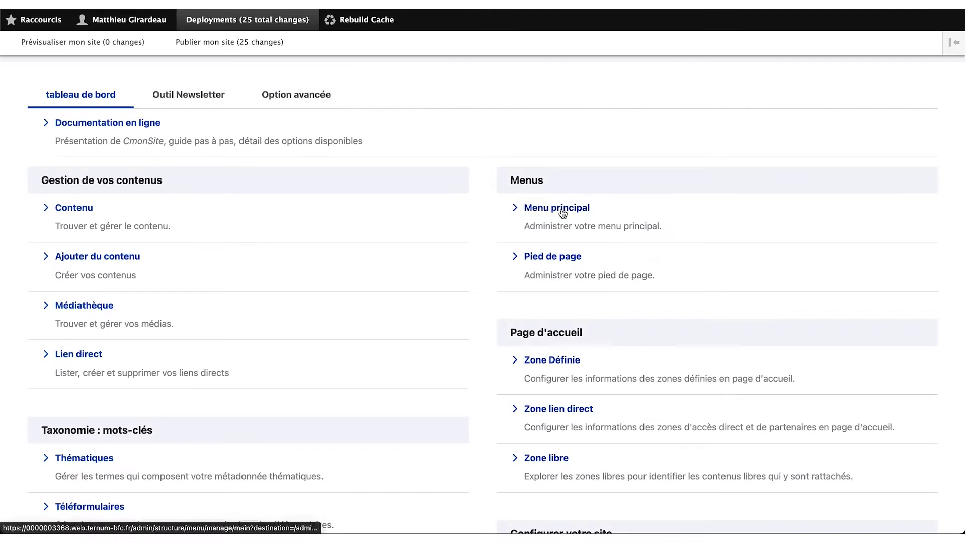
- Open the Menu principal administration and examine the hierarchy of links in Navigation principale
{"action": "left_click", "coordinate": [562, 212]}
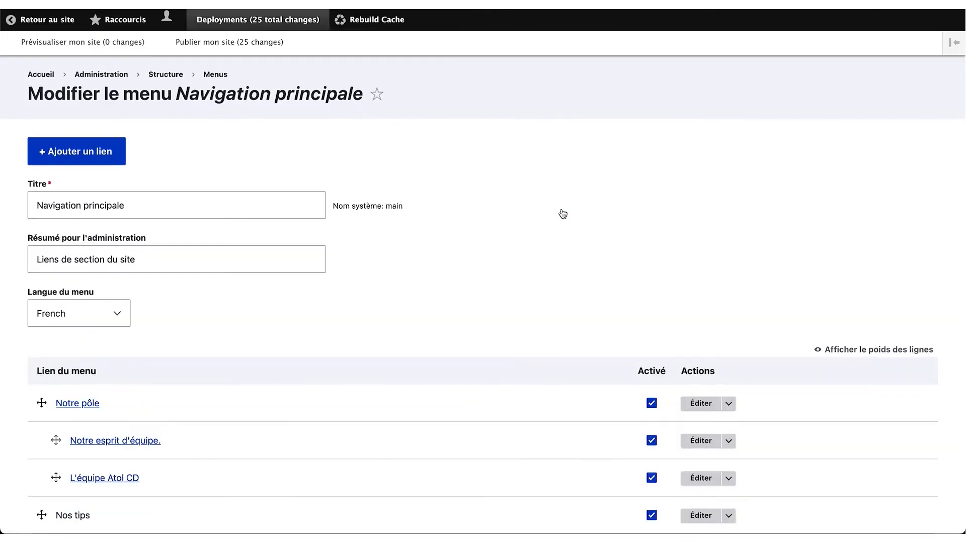
{"action": "scroll", "coordinate": [266, 252], "scroll_direction": "down", "scroll_amount": 3}
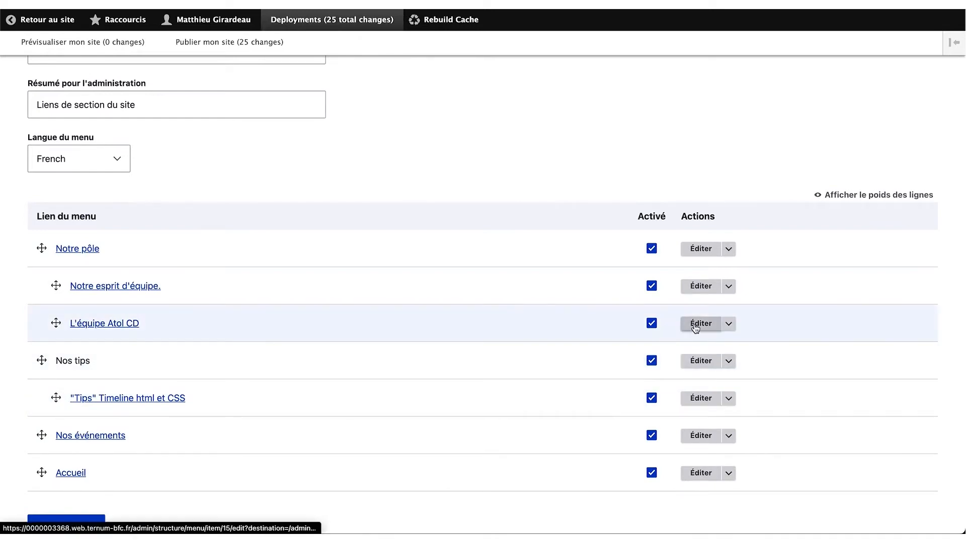
{"action": "scroll", "coordinate": [218, 250], "scroll_direction": "up", "scroll_amount": 3}
- Show the form for adding a menu link and its Parent link choices, and return to the dashboard without saving
{"action": "left_click", "coordinate": [87, 158]}
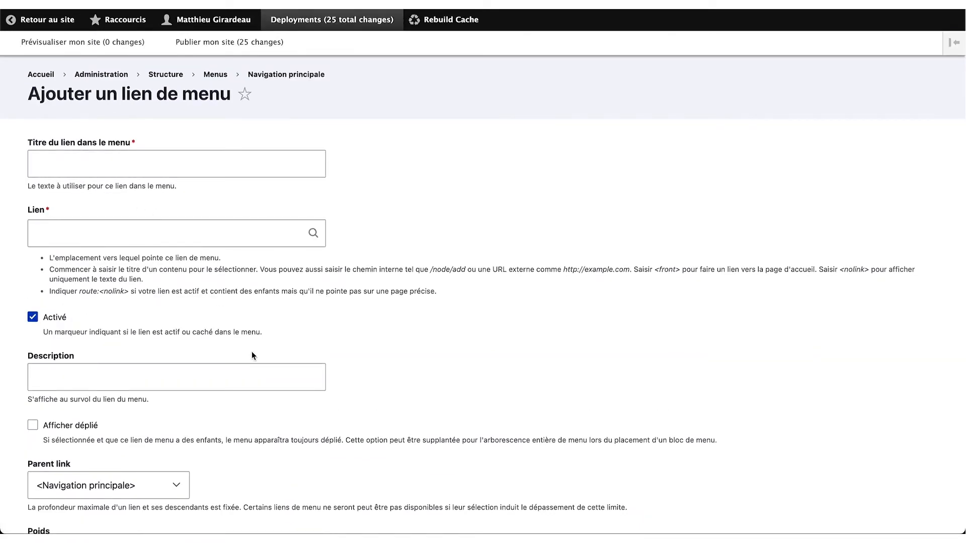
{"action": "scroll", "coordinate": [252, 355], "scroll_direction": "down", "scroll_amount": 5}
{"action": "left_click", "coordinate": [151, 324]}
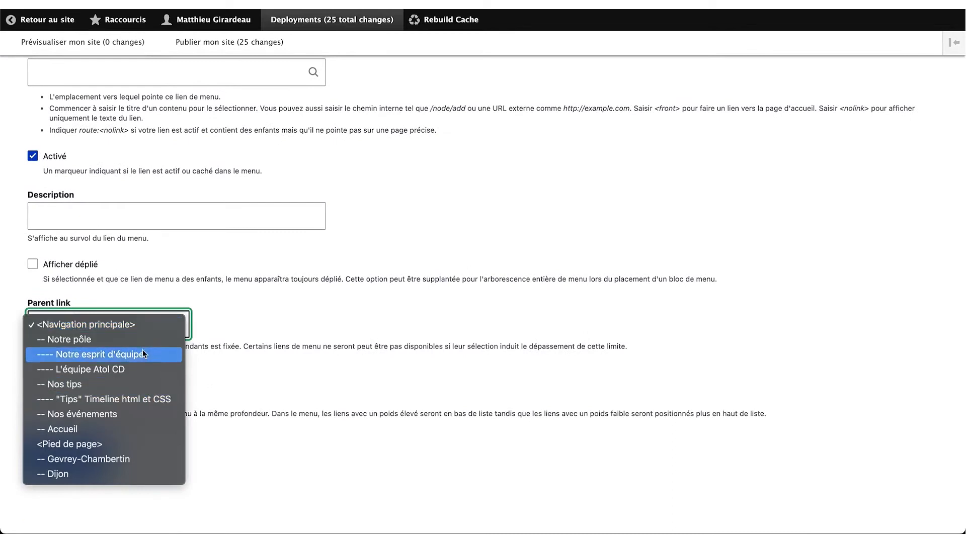
{"action": "left_click", "coordinate": [257, 305]}
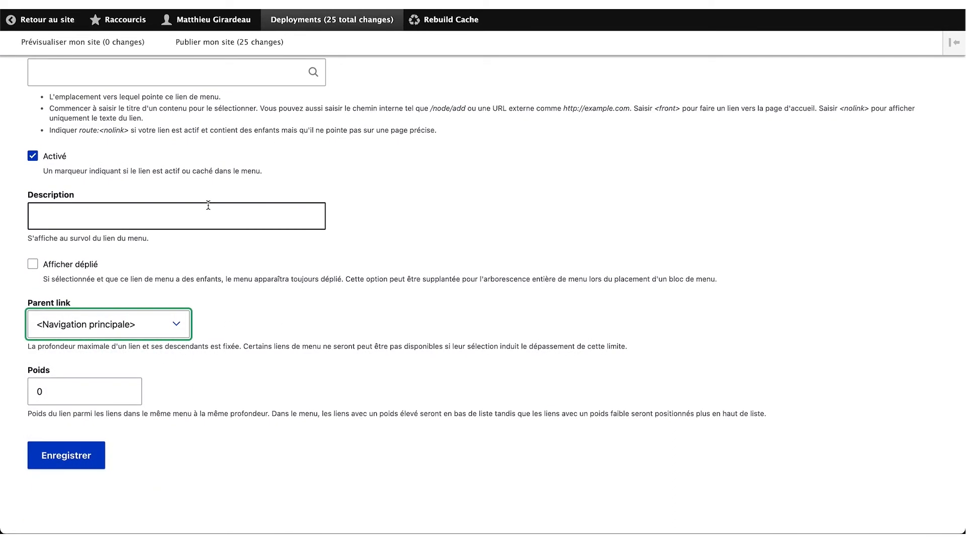
{"action": "scroll", "coordinate": [208, 205], "scroll_direction": "up", "scroll_amount": 5}
{"action": "left_click", "coordinate": [38, 75]}
- Open the Thématiques taxonomy, examine its list of terms and return to the dashboard
{"action": "scroll", "coordinate": [256, 257], "scroll_direction": "down", "scroll_amount": 3}
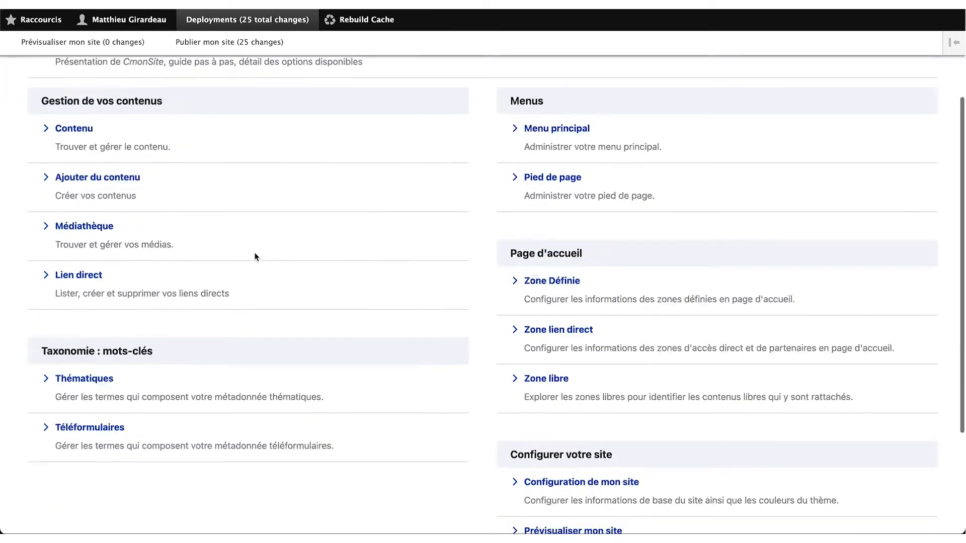
{"action": "scroll", "coordinate": [255, 257], "scroll_direction": "down", "scroll_amount": 3}
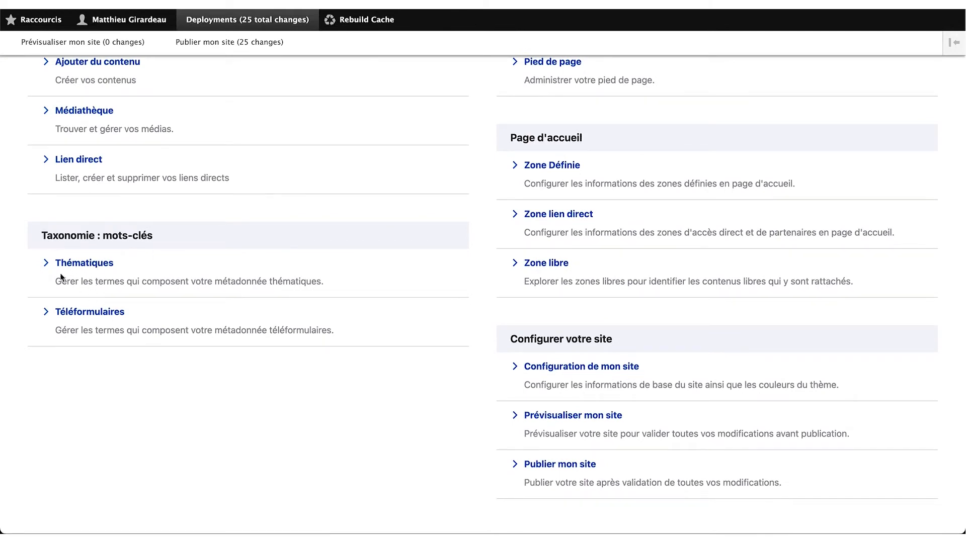
{"action": "left_click", "coordinate": [82, 261]}
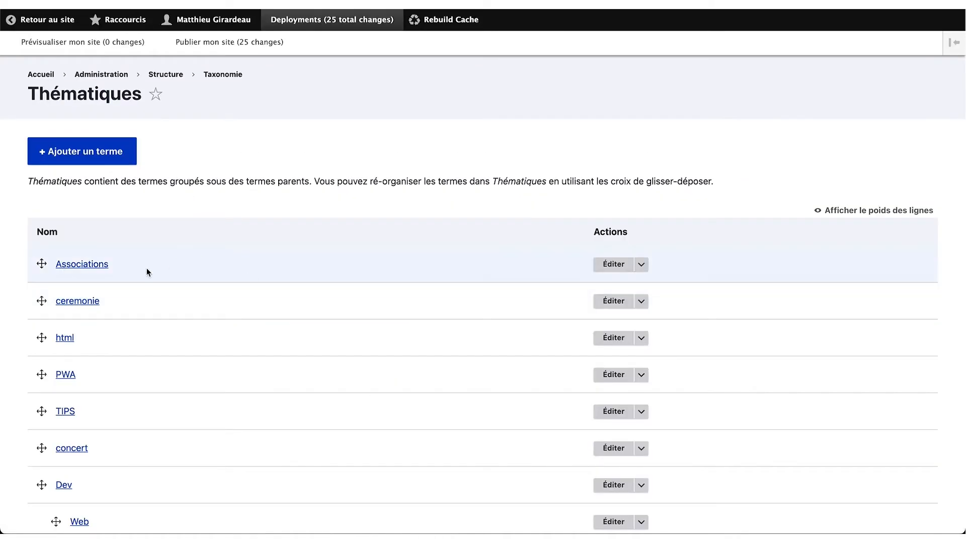
{"action": "scroll", "coordinate": [161, 426], "scroll_direction": "down", "scroll_amount": 5}
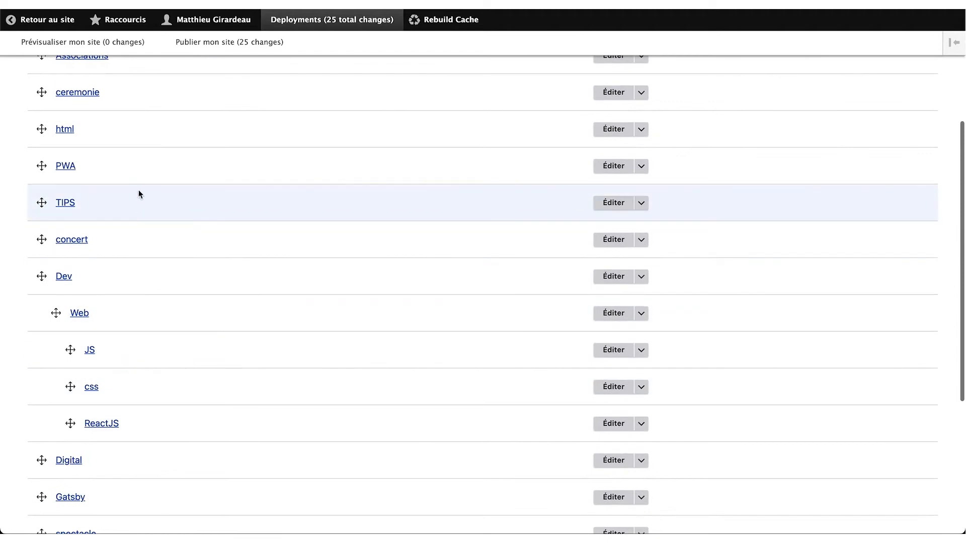
{"action": "scroll", "coordinate": [171, 413], "scroll_direction": "down", "scroll_amount": 6}
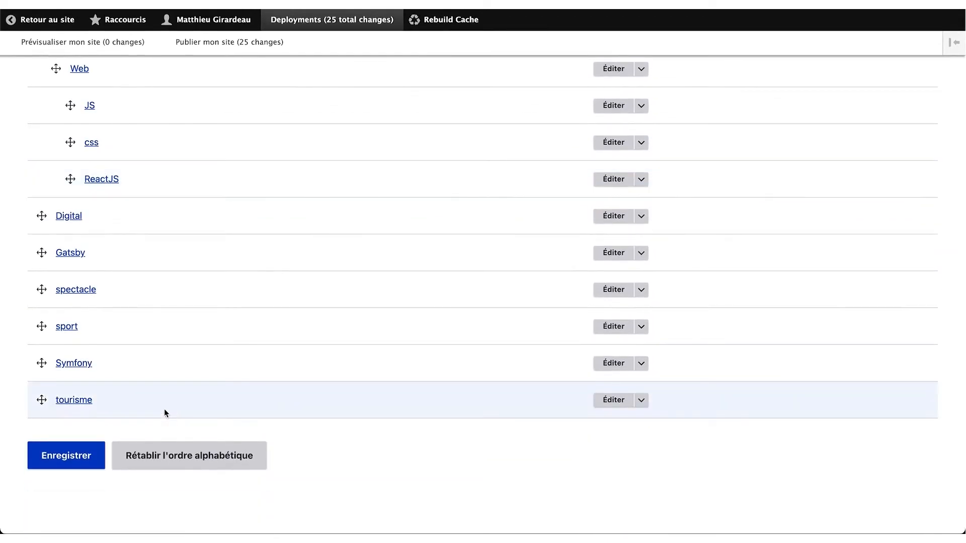
{"action": "scroll", "coordinate": [125, 322], "scroll_direction": "up", "scroll_amount": 10}
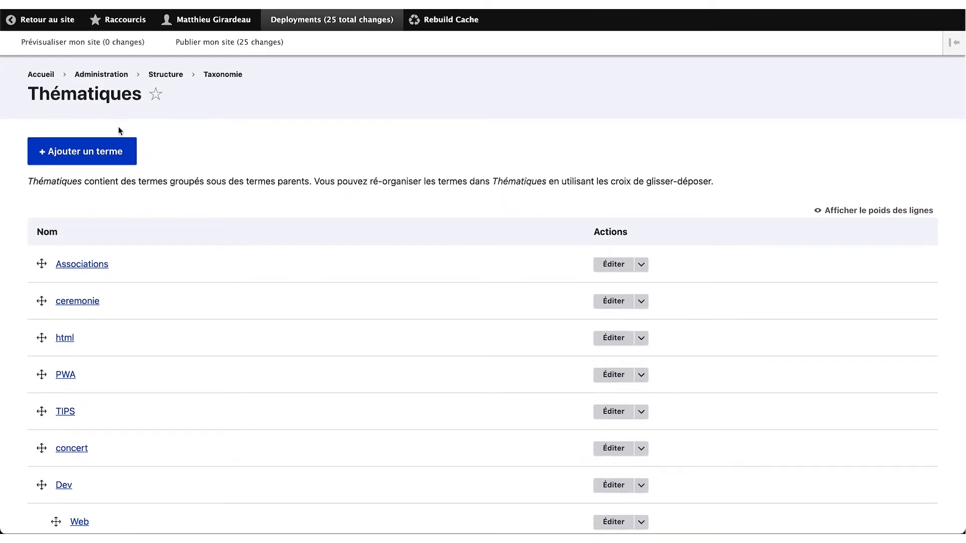
{"action": "left_click", "coordinate": [41, 73]}
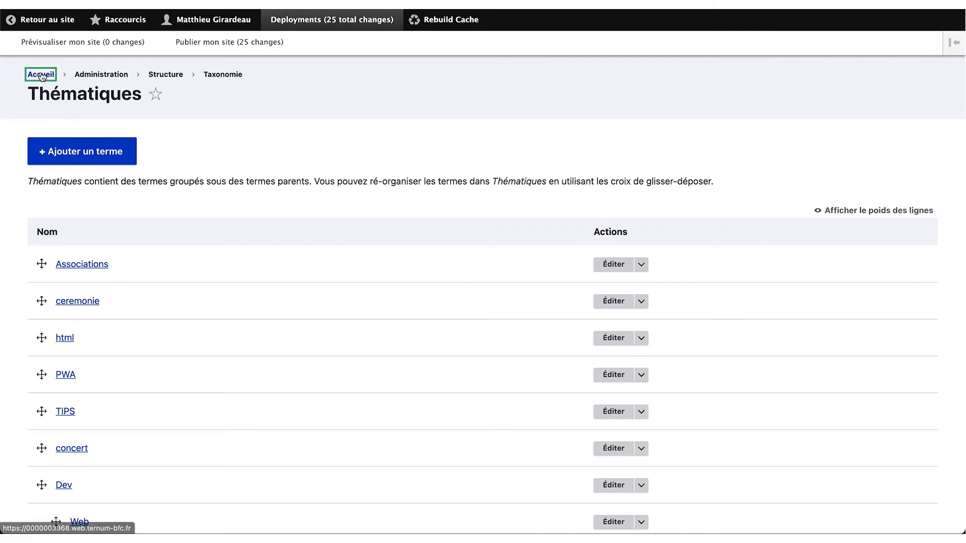
- Open the Médiathèque from the content management section and return to the dashboard
{"action": "scroll", "coordinate": [183, 317], "scroll_direction": "down", "scroll_amount": 3}
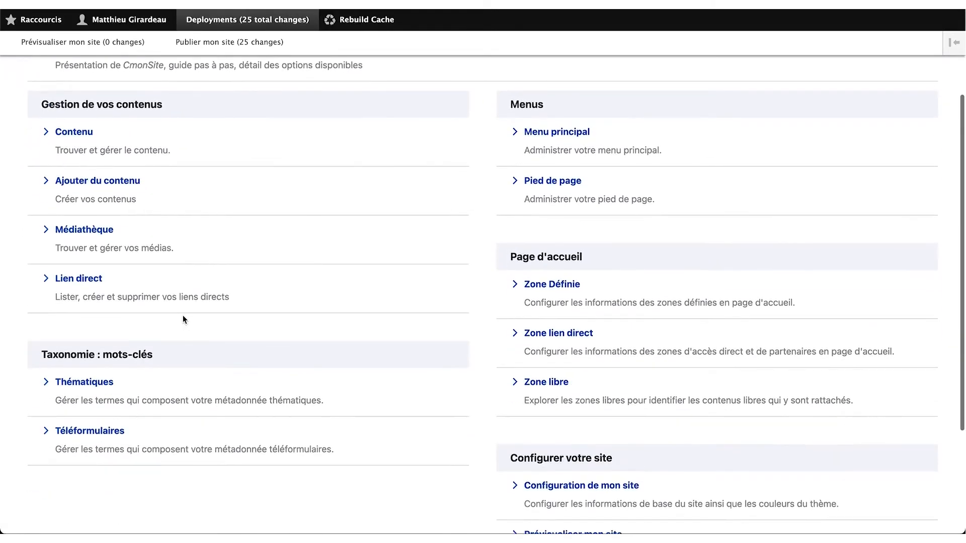
{"action": "left_click", "coordinate": [86, 230]}
{"action": "left_click", "coordinate": [55, 49]}
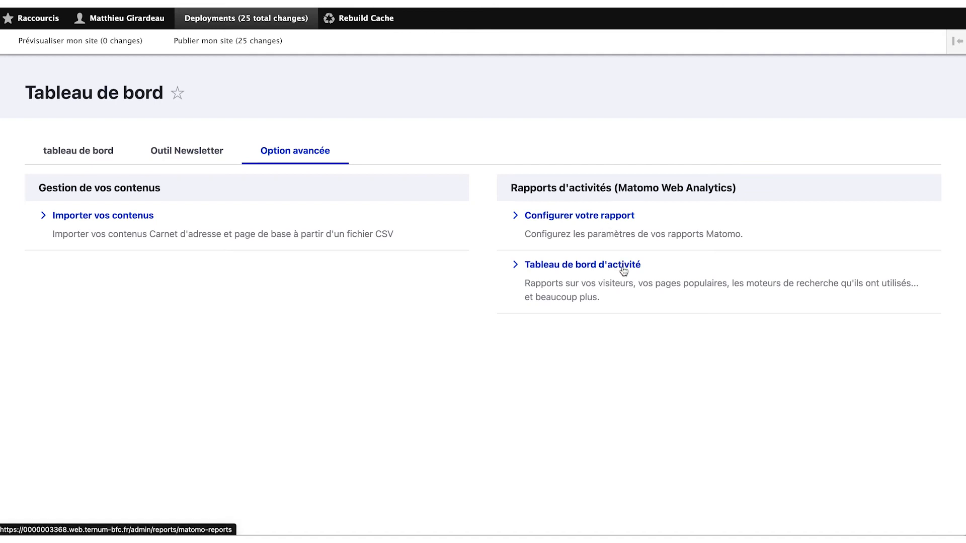
- Open the Tableau de bord d'activité and examine the visit summary for the peak month just after September 2020
{"action": "left_click", "coordinate": [564, 266]}
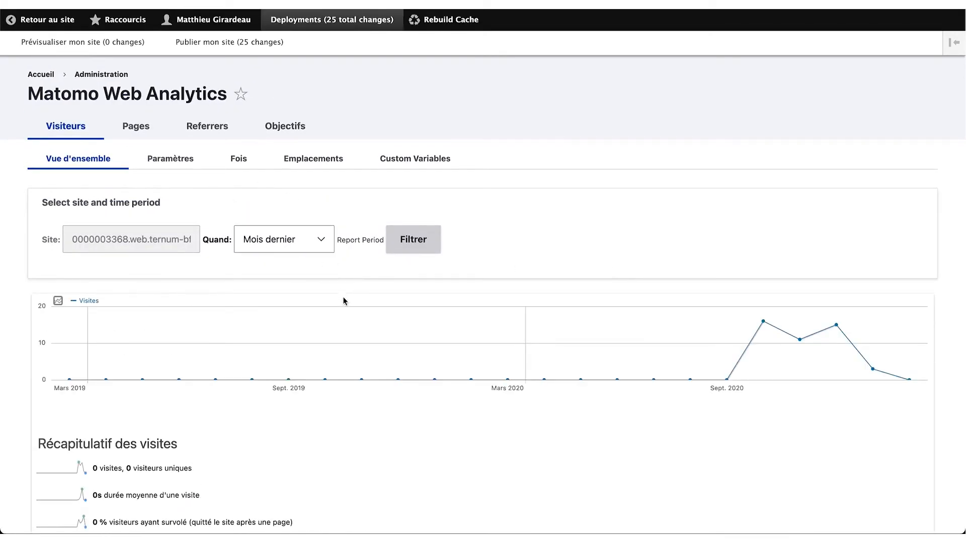
{"action": "left_click", "coordinate": [756, 325]}
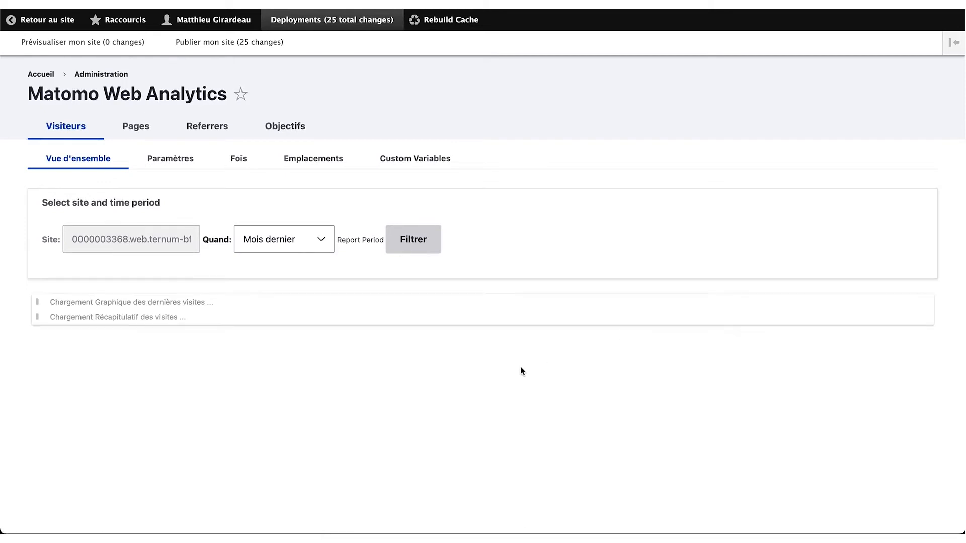
{"action": "scroll", "coordinate": [519, 363], "scroll_direction": "down", "scroll_amount": 1}
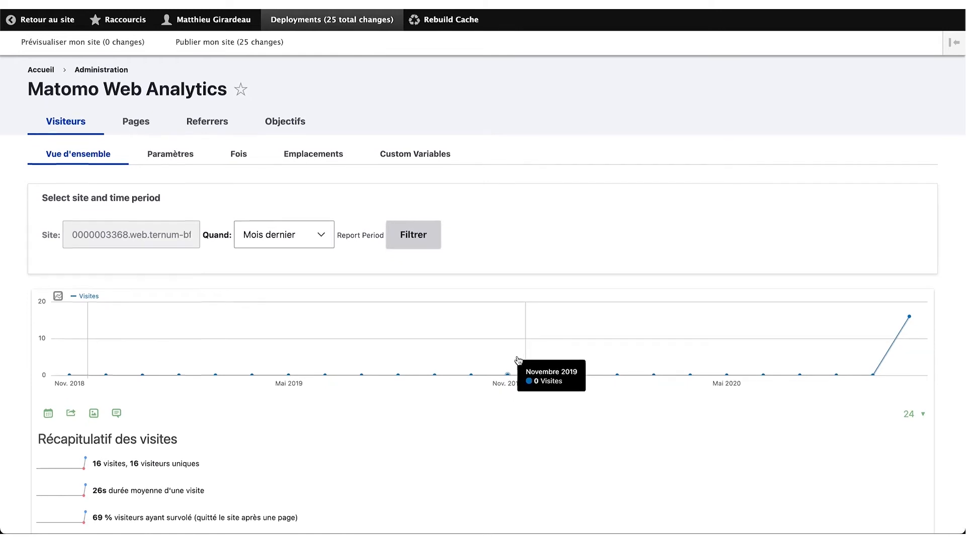
{"action": "scroll", "coordinate": [518, 360], "scroll_direction": "down", "scroll_amount": 5}
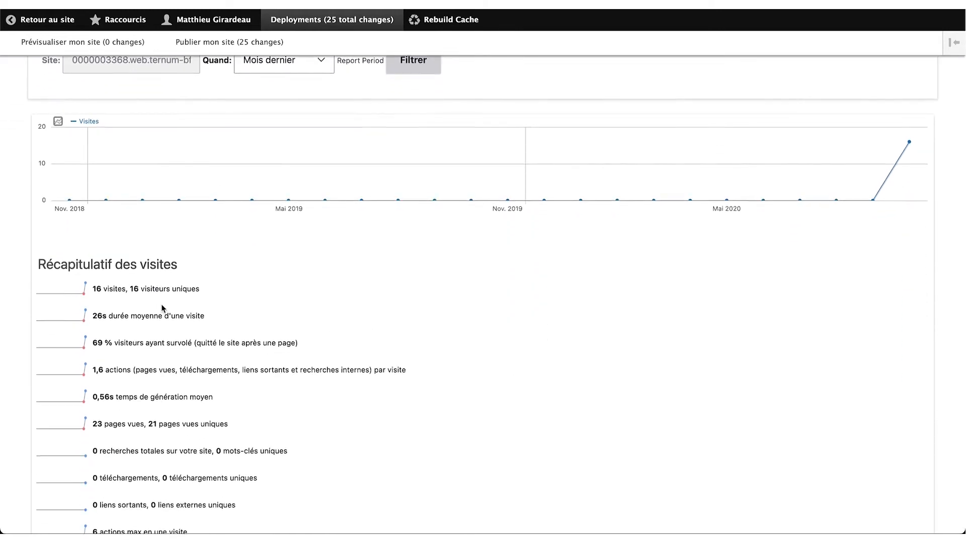
{"action": "scroll", "coordinate": [162, 308], "scroll_direction": "down", "scroll_amount": 5}
{"action": "scroll", "coordinate": [161, 308], "scroll_direction": "up", "scroll_amount": 10}
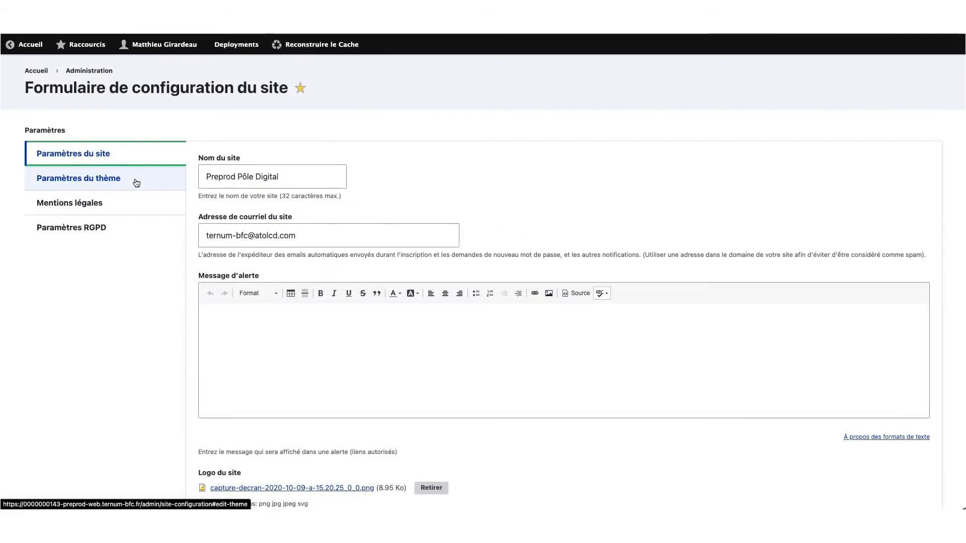
- Open the site's theme settings, apply the Lantana (default preset) colour set and review its swatches
{"action": "left_click", "coordinate": [136, 182]}
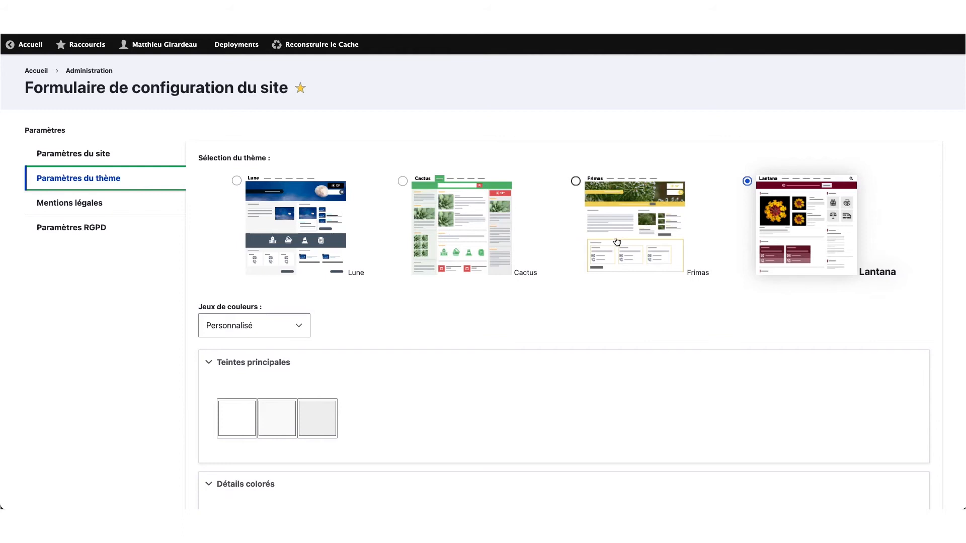
{"action": "left_click", "coordinate": [302, 327]}
{"action": "left_click", "coordinate": [284, 317]}
{"action": "scroll", "coordinate": [355, 338], "scroll_direction": "down", "scroll_amount": 3}
{"action": "scroll", "coordinate": [356, 341], "scroll_direction": "down", "scroll_amount": 4}
{"action": "scroll", "coordinate": [355, 340], "scroll_direction": "up", "scroll_amount": 2}
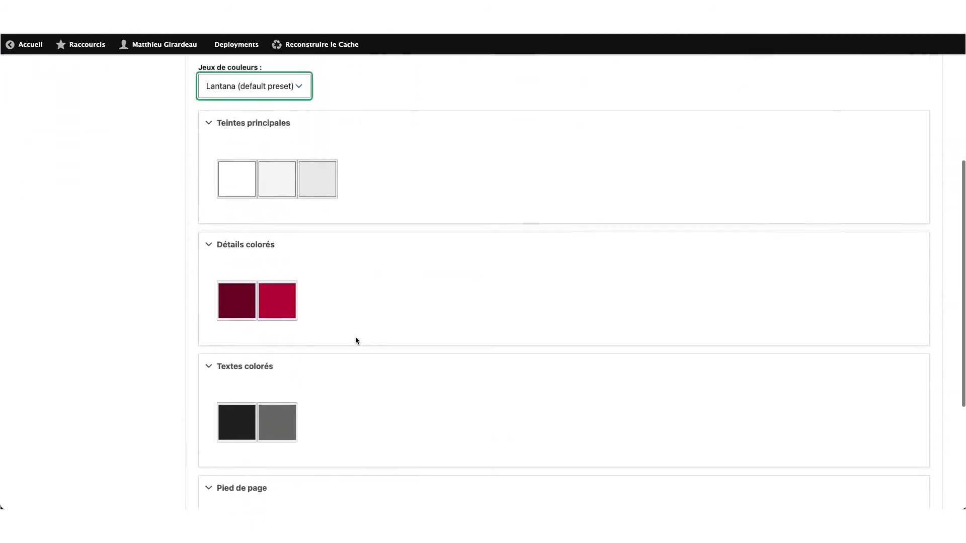
{"action": "scroll", "coordinate": [355, 336], "scroll_direction": "up", "scroll_amount": 2}
{"action": "scroll", "coordinate": [352, 149], "scroll_direction": "up", "scroll_amount": 2}
- Switch the theme's colour set to Personnalisé
{"action": "left_click", "coordinate": [299, 171]}
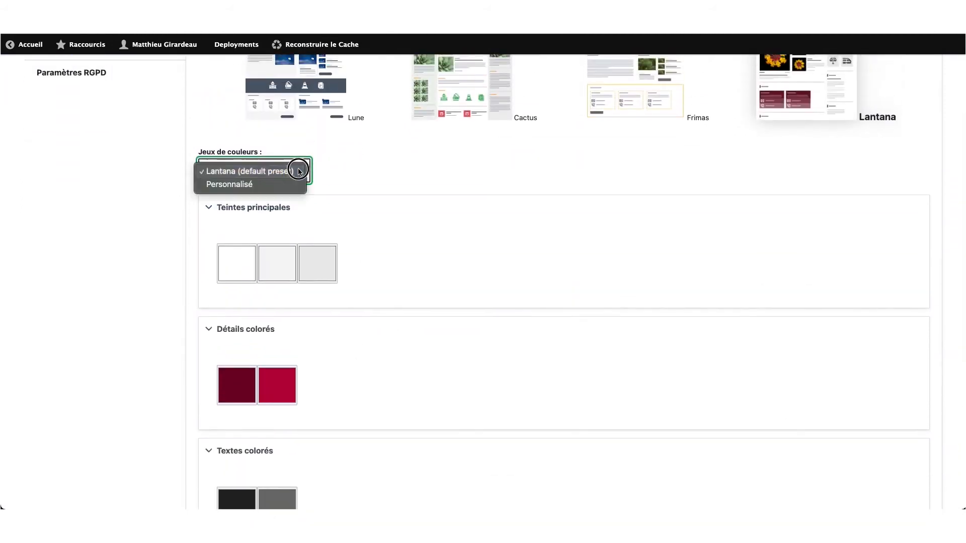
{"action": "left_click", "coordinate": [262, 184]}
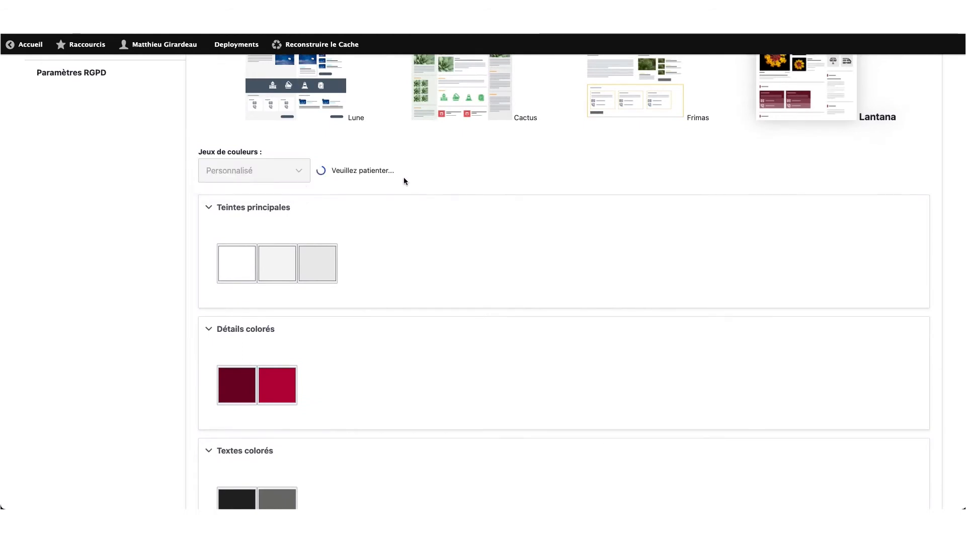
{"action": "scroll", "coordinate": [403, 179], "scroll_direction": "down", "scroll_amount": 2}
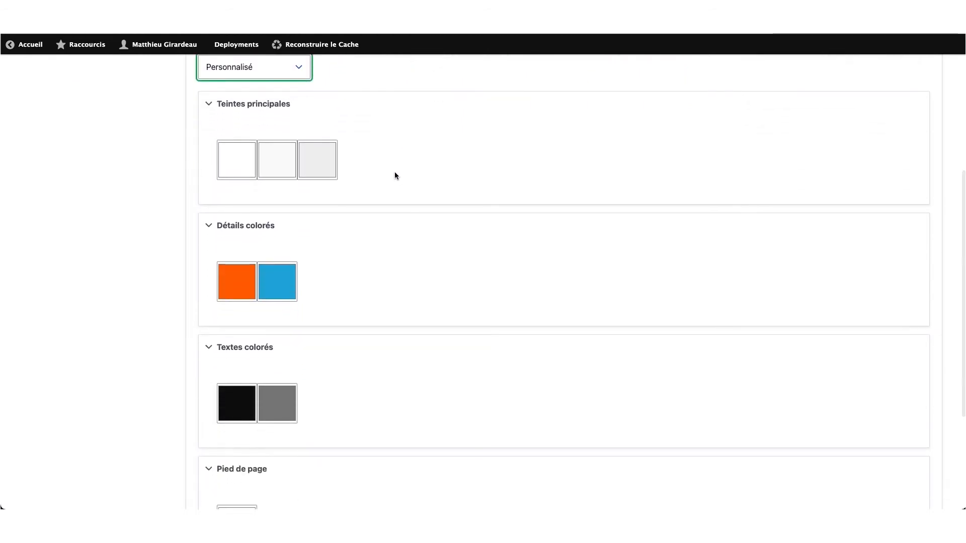
- Show the colour pickers of the first two Teintes principales swatches and close them without changing the colours
{"action": "left_click", "coordinate": [251, 164]}
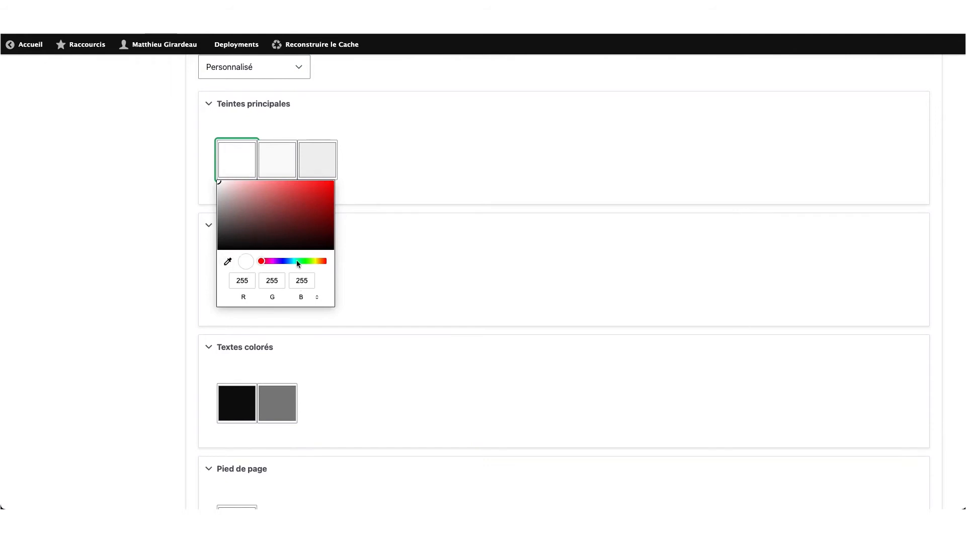
{"action": "left_click", "coordinate": [280, 157]}
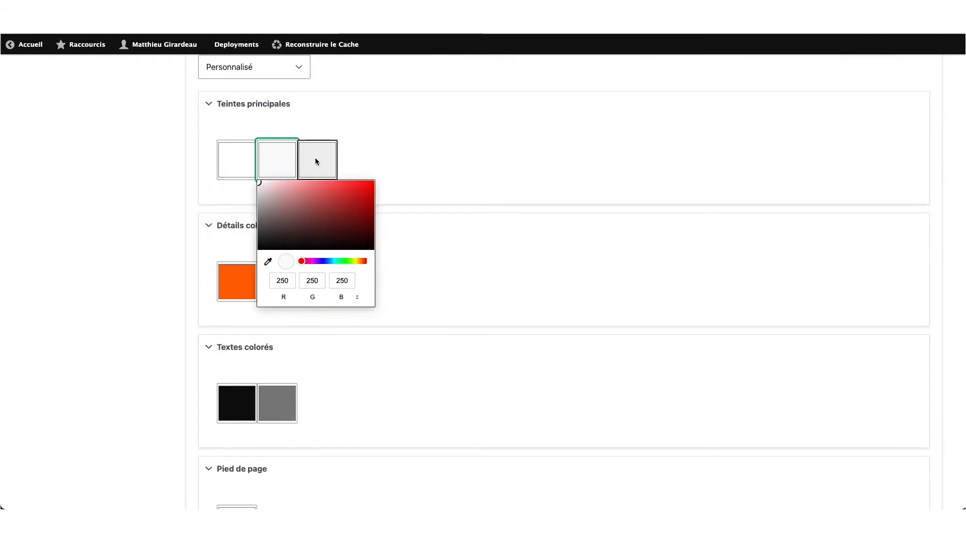
{"action": "left_click", "coordinate": [397, 161]}
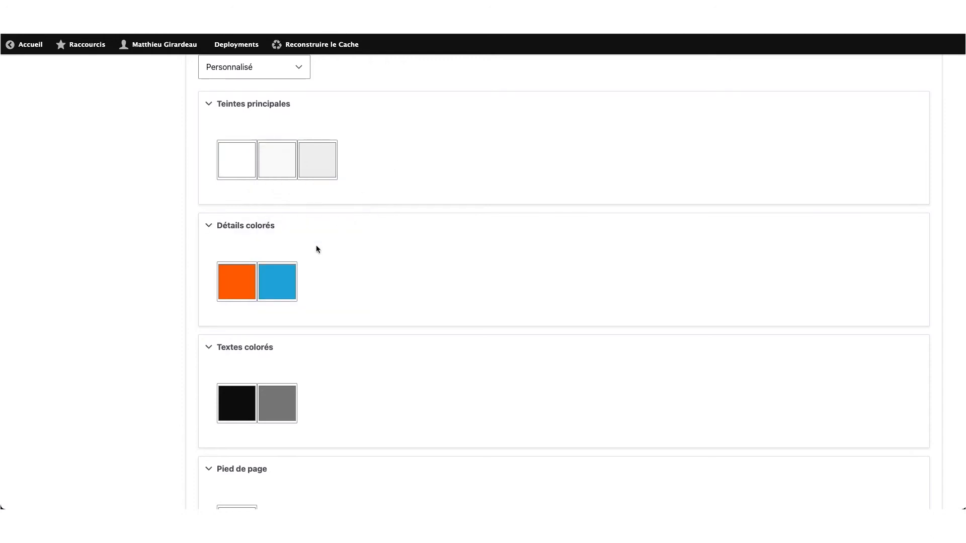
- Save the site configuration
{"action": "scroll", "coordinate": [316, 246], "scroll_direction": "down", "scroll_amount": 3}
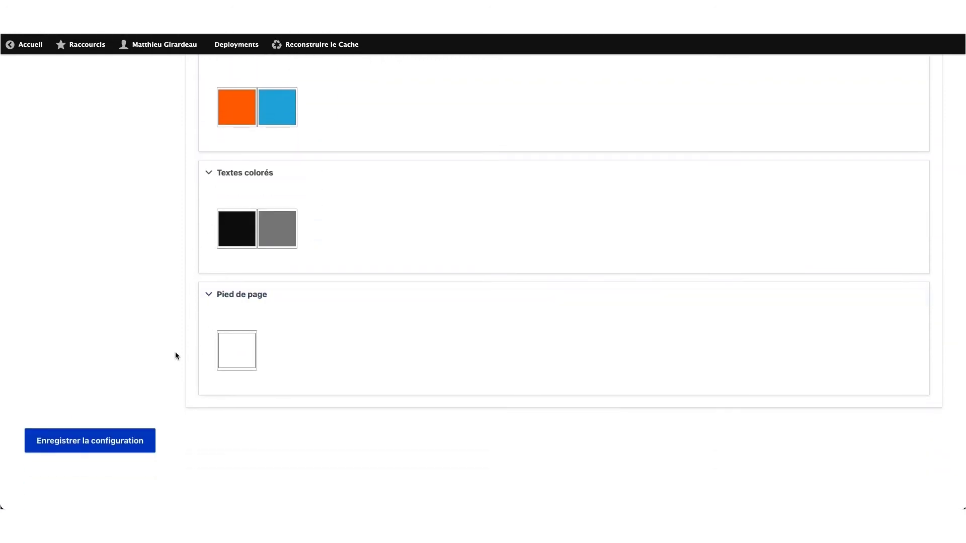
{"action": "left_click", "coordinate": [97, 443]}
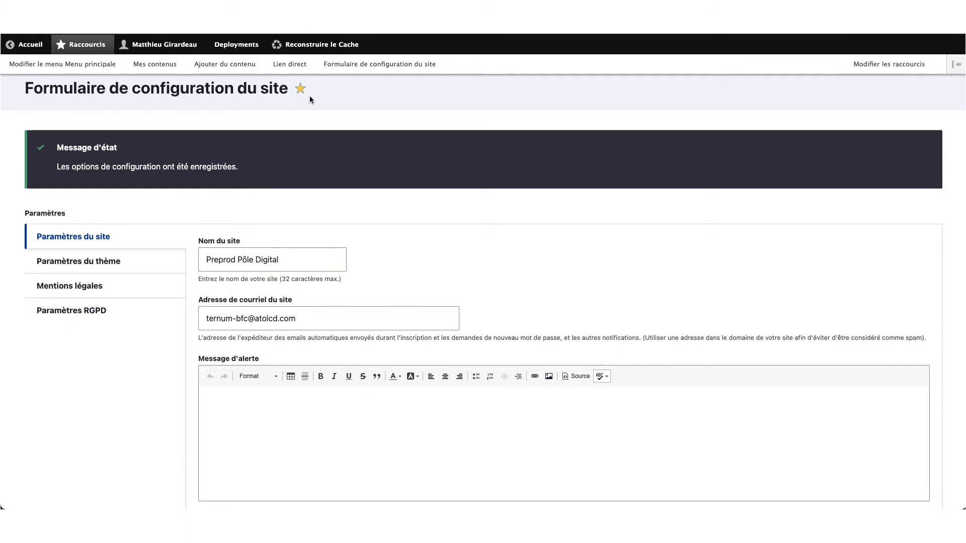
- Open the Publier mon site deployment environment and examine its change log and recent deployments
{"action": "left_click", "coordinate": [236, 49]}
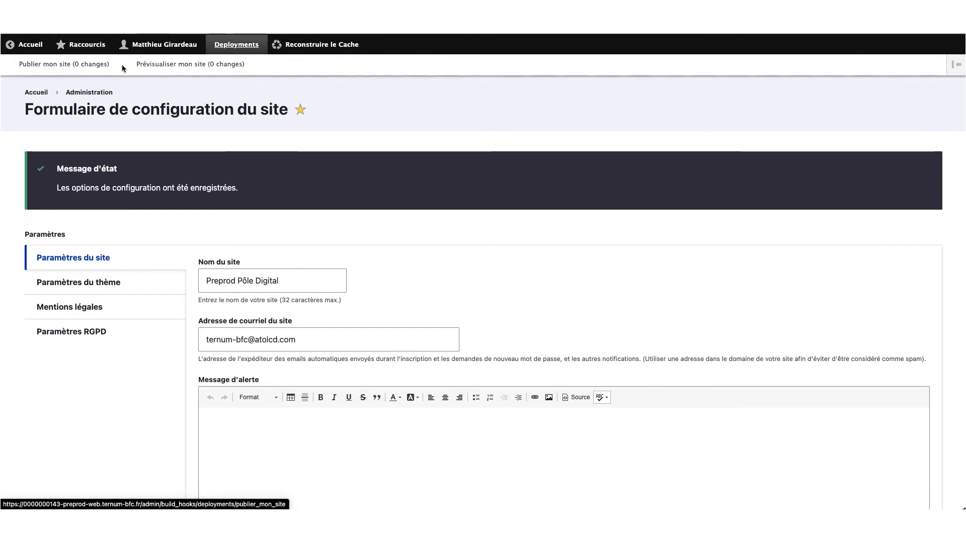
{"action": "left_click", "coordinate": [122, 64]}
{"action": "scroll", "coordinate": [304, 267], "scroll_direction": "down", "scroll_amount": 5}
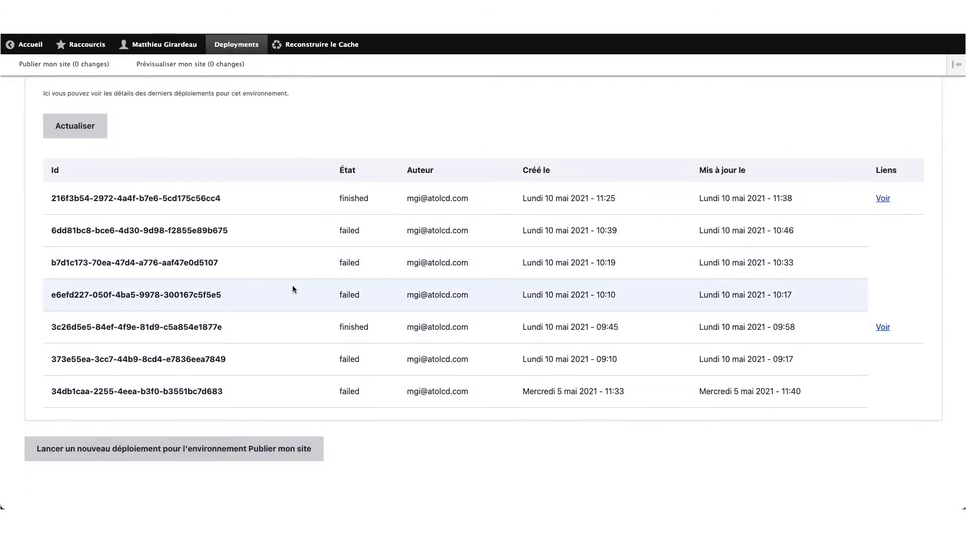
{"action": "scroll", "coordinate": [293, 289], "scroll_direction": "up", "scroll_amount": 3}
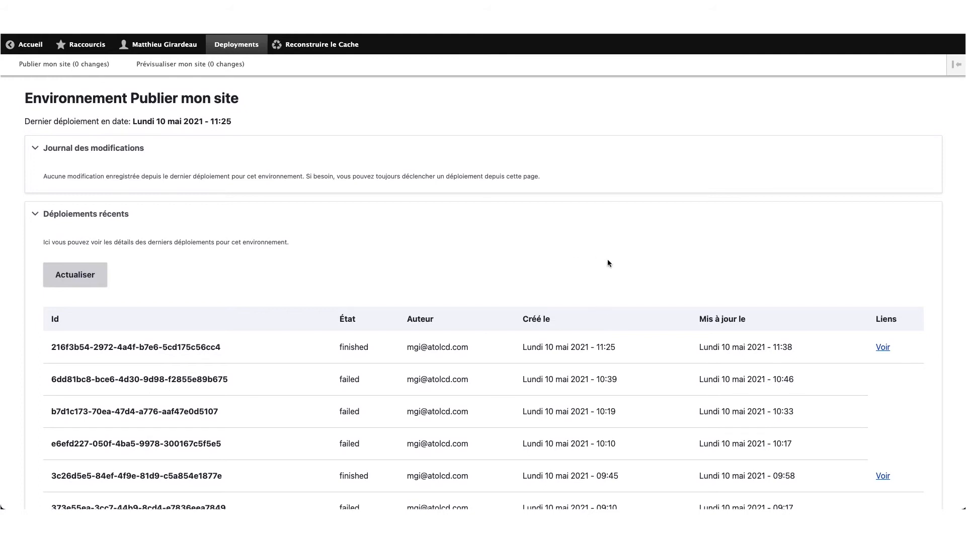
- Open the deployed site of the most recent finished deployment and examine the home page's news, address map, events and highlights sections
{"action": "left_click", "coordinate": [882, 347]}
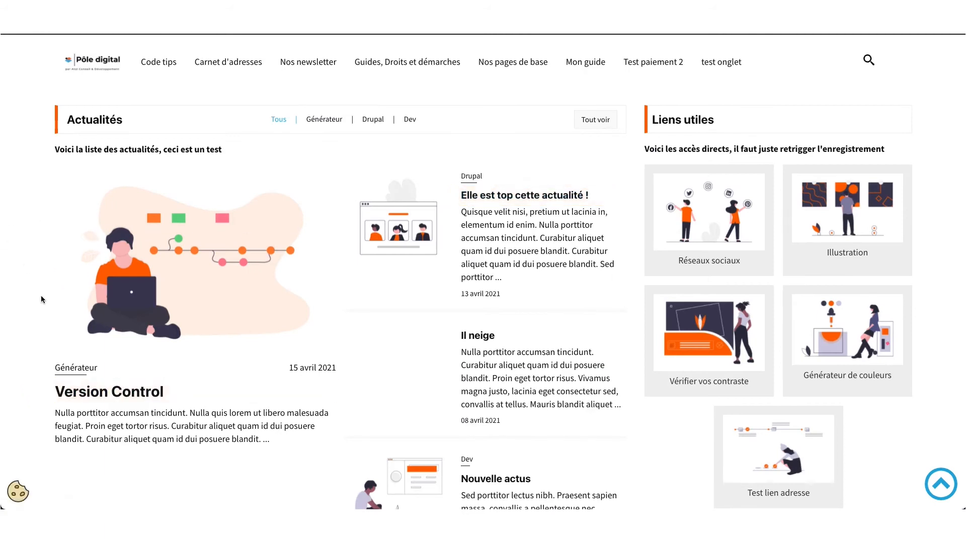
{"action": "scroll", "coordinate": [41, 294], "scroll_direction": "down", "scroll_amount": 5}
{"action": "scroll", "coordinate": [41, 300], "scroll_direction": "down", "scroll_amount": 5}
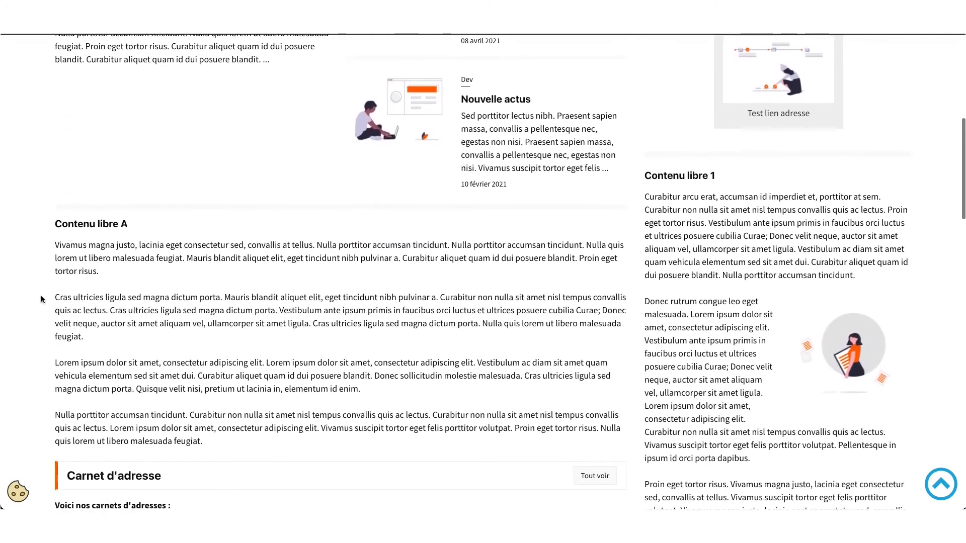
{"action": "scroll", "coordinate": [41, 300], "scroll_direction": "down", "scroll_amount": 7}
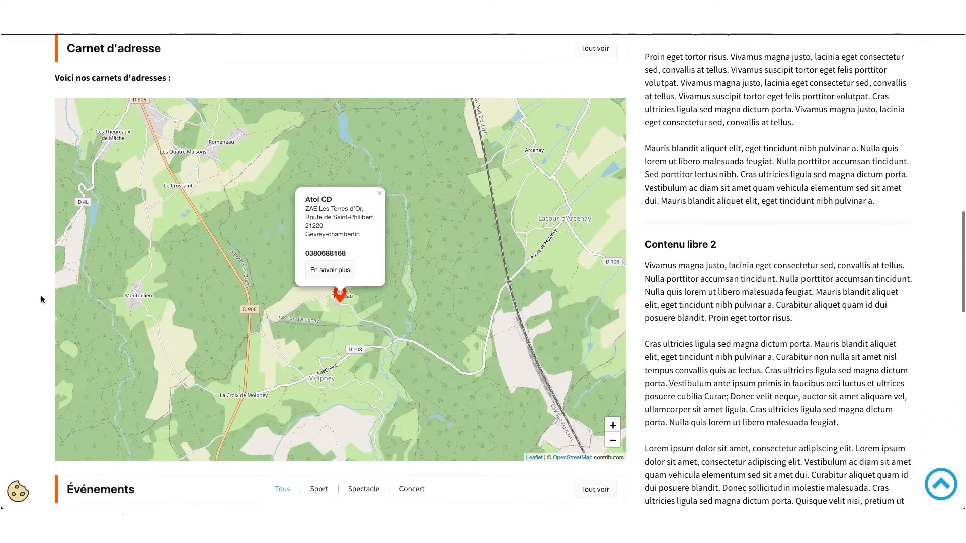
{"action": "scroll", "coordinate": [473, 277], "scroll_direction": "down", "scroll_amount": 2}
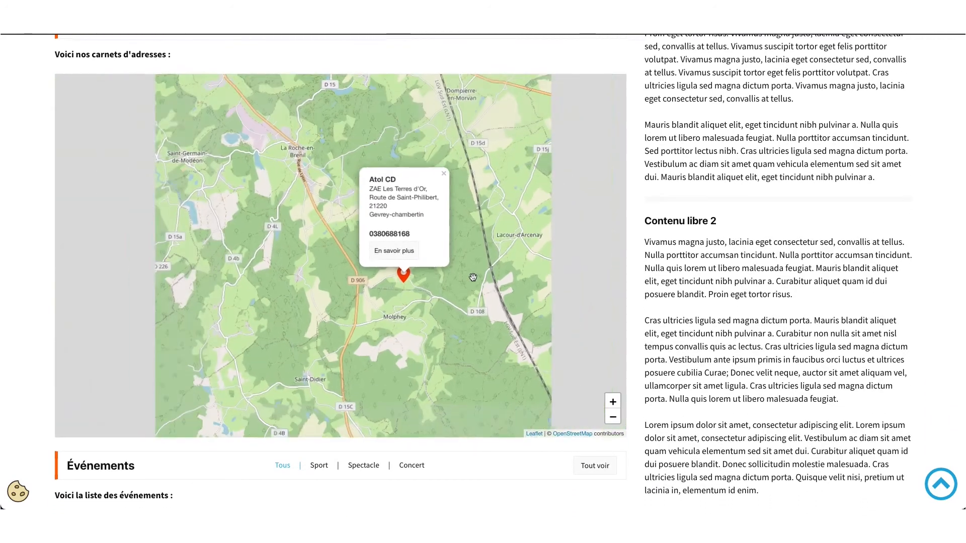
{"action": "scroll", "coordinate": [494, 174], "scroll_direction": "down", "scroll_amount": 8}
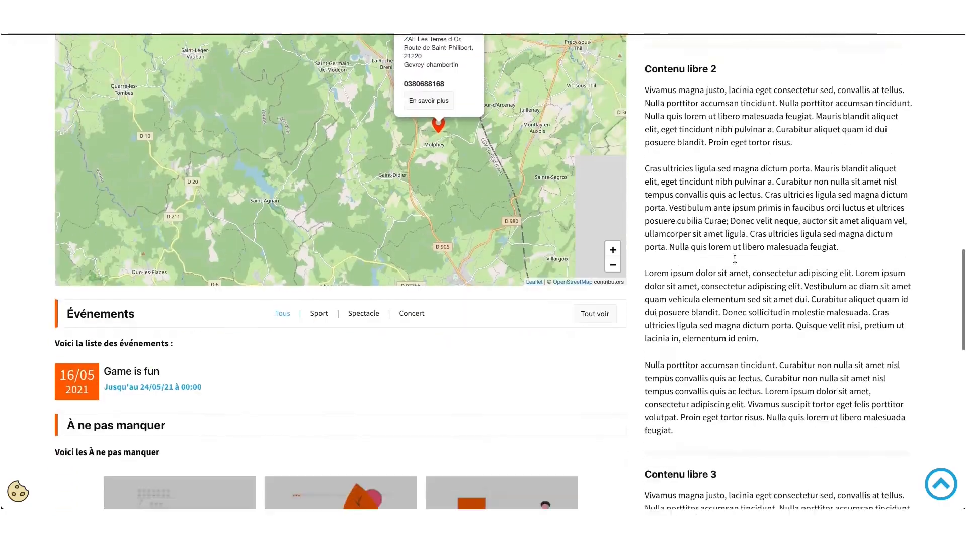
{"action": "scroll", "coordinate": [292, 265], "scroll_direction": "down", "scroll_amount": 10}
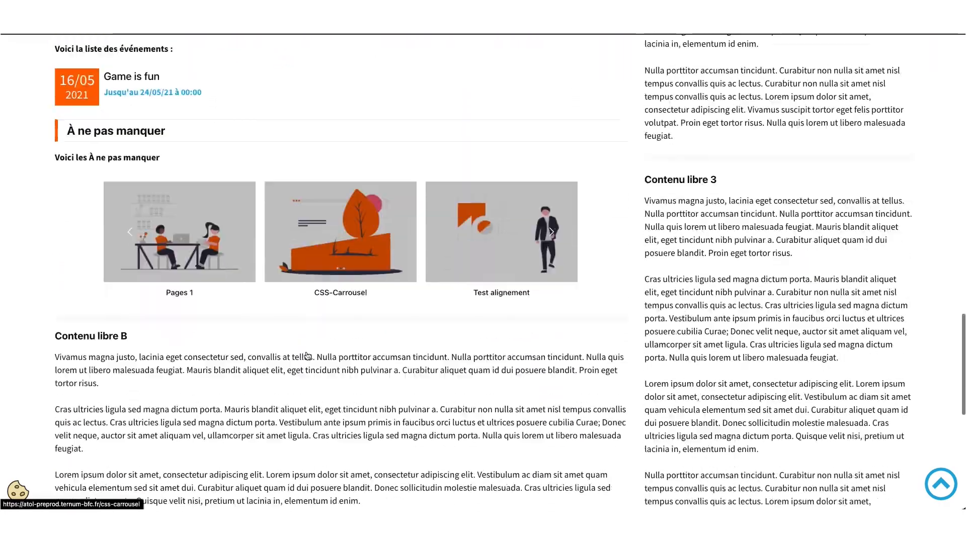
{"action": "scroll", "coordinate": [306, 355], "scroll_direction": "up", "scroll_amount": 20}
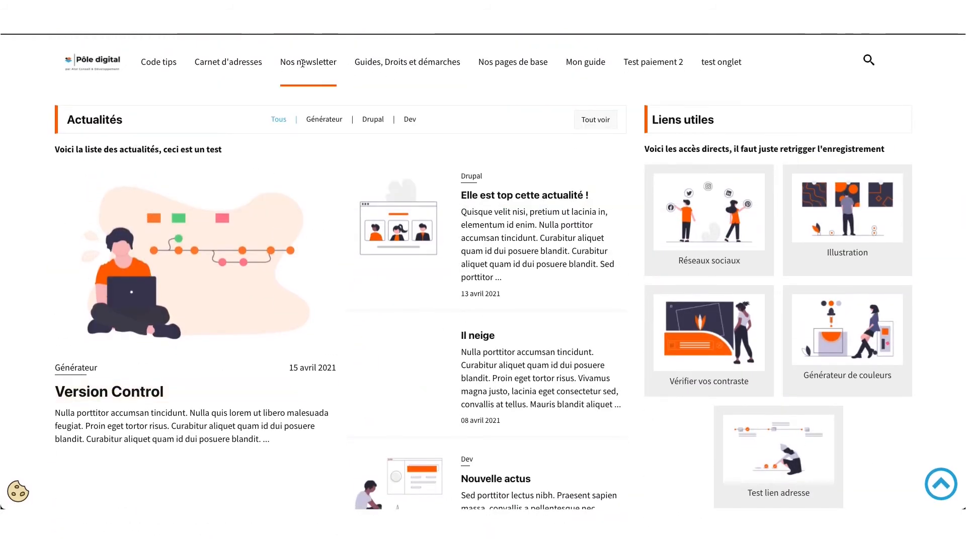
{"action": "mouse_move", "coordinate": [226, 62]}
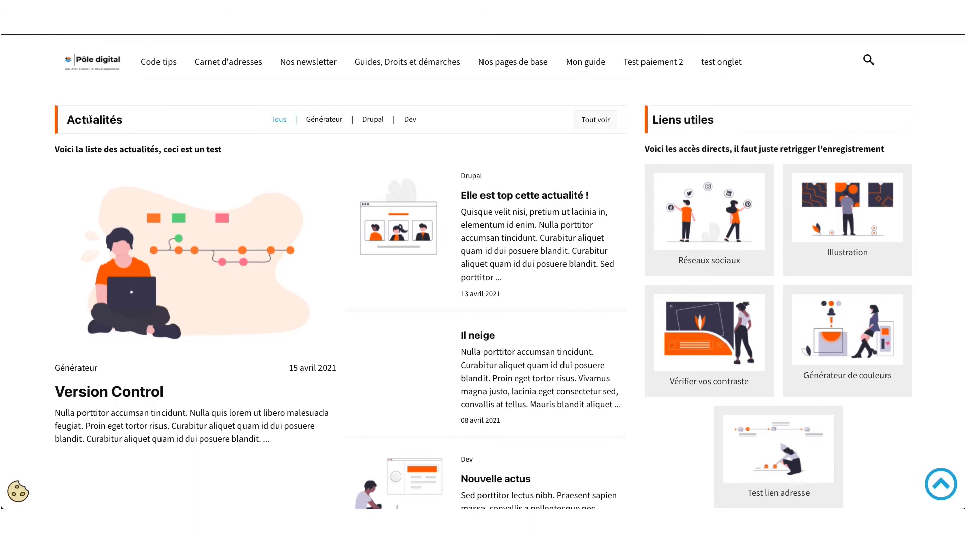
- Filter the home page news by Générateur and Drupal, and look through the full list of news articles
{"action": "left_click", "coordinate": [324, 120]}
{"action": "left_click", "coordinate": [378, 119]}
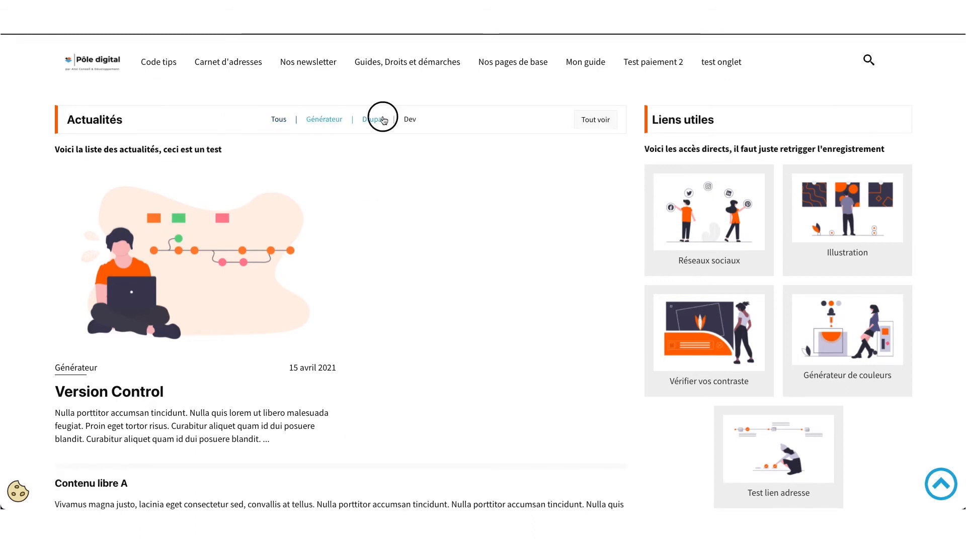
{"action": "left_click", "coordinate": [594, 124]}
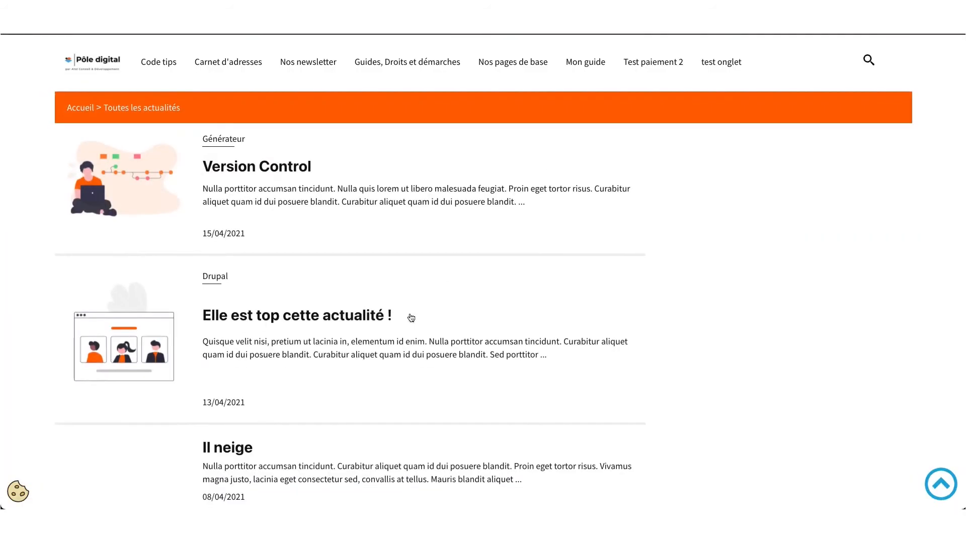
{"action": "scroll", "coordinate": [411, 318], "scroll_direction": "down", "scroll_amount": 5}
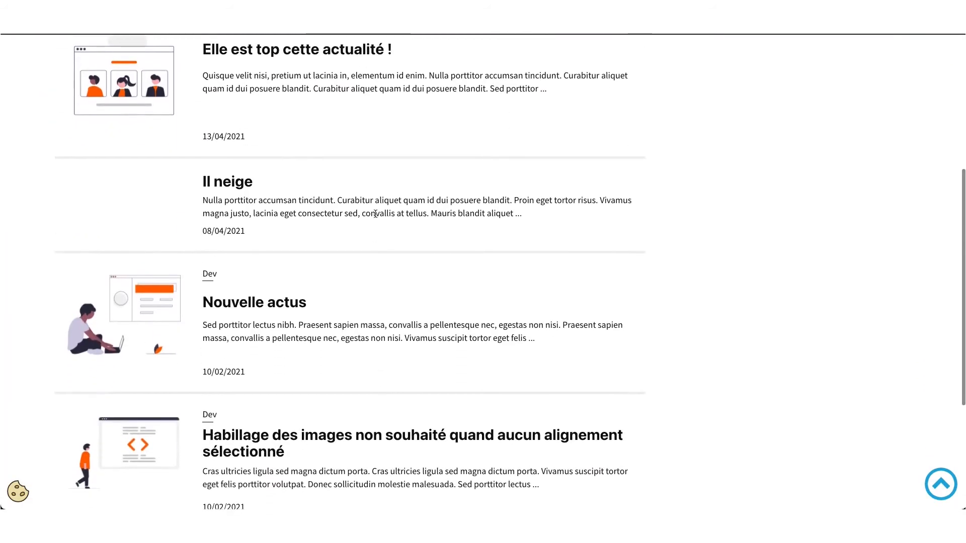
{"action": "scroll", "coordinate": [376, 213], "scroll_direction": "up", "scroll_amount": 2}
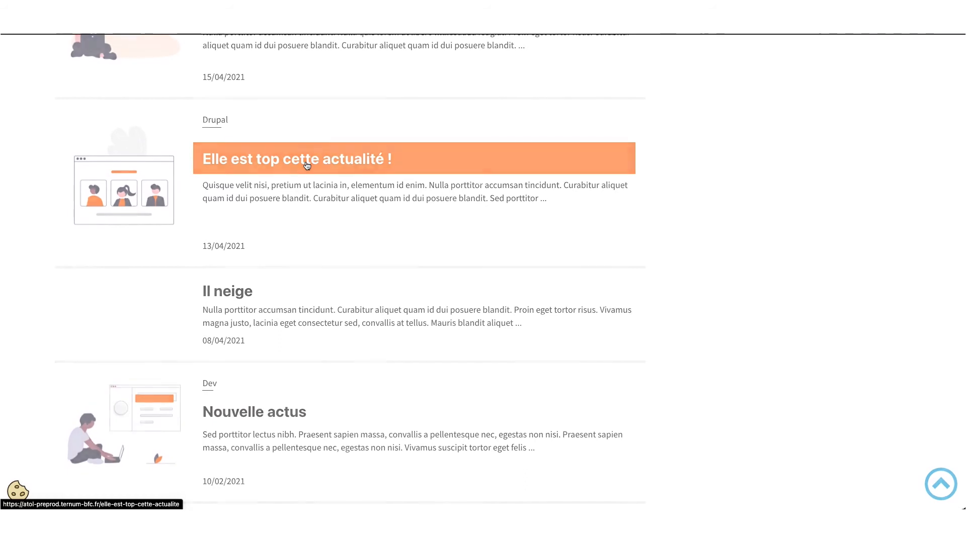
- Open the article "Elle est top cette actualité !" and look through its content
{"action": "left_click", "coordinate": [306, 164]}
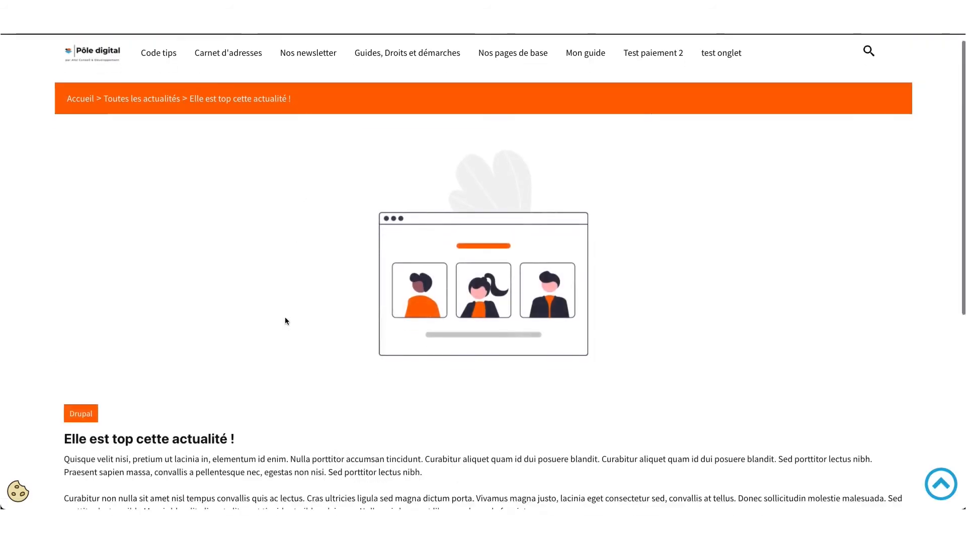
{"action": "scroll", "coordinate": [285, 317], "scroll_direction": "down", "scroll_amount": 6}
{"action": "scroll", "coordinate": [285, 317], "scroll_direction": "up", "scroll_amount": 6}
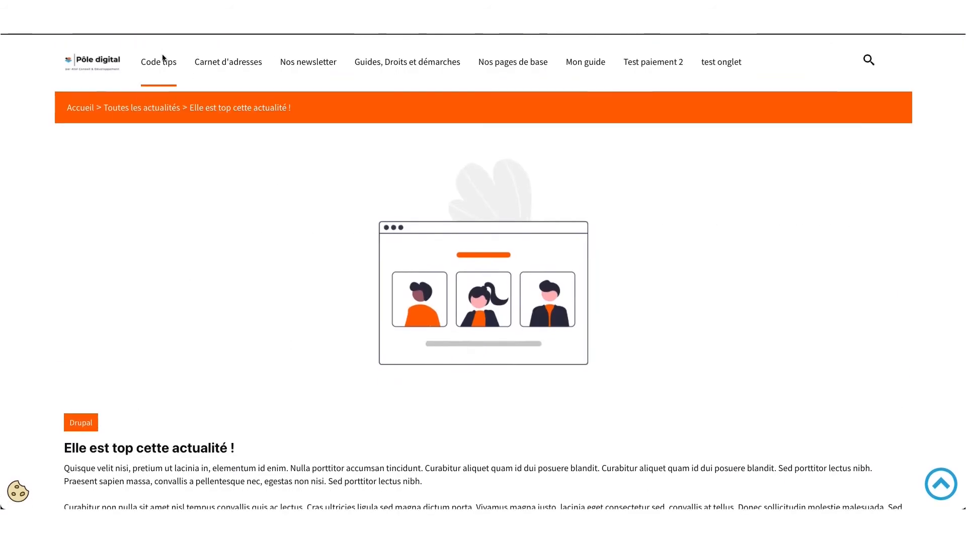
- Open the Guides, Droits et démarches page and show the subtopics of the Famille category
{"action": "left_click", "coordinate": [371, 61]}
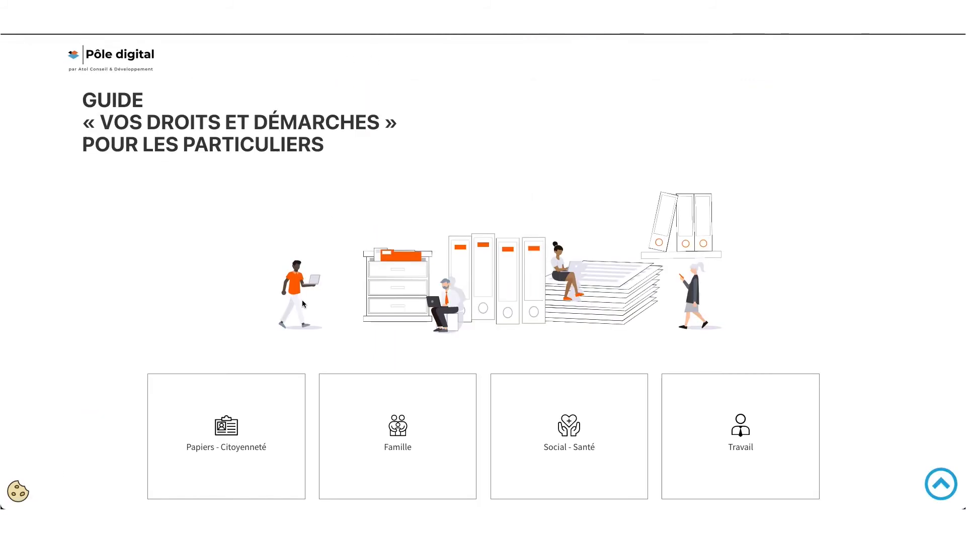
{"action": "scroll", "coordinate": [302, 299], "scroll_direction": "down", "scroll_amount": 4}
{"action": "mouse_move", "coordinate": [421, 240]}
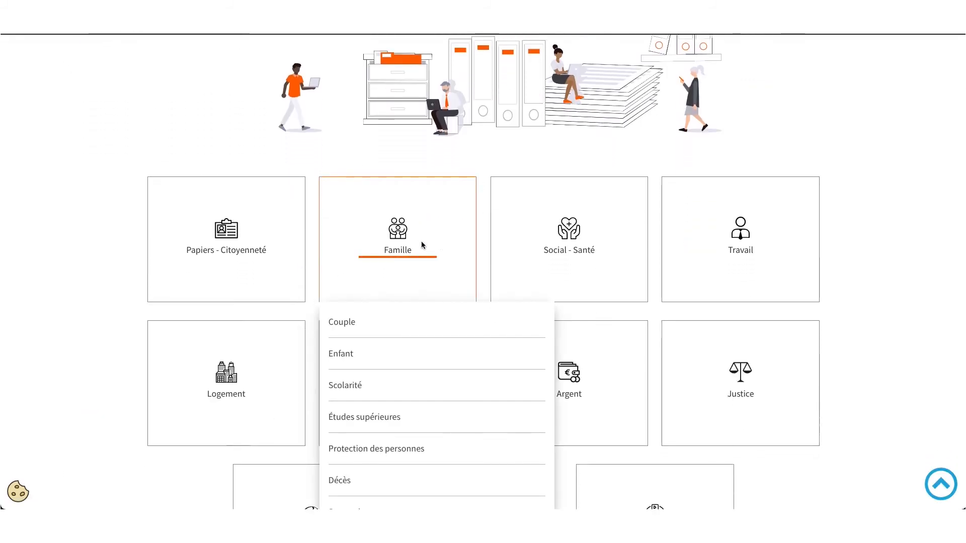
{"action": "scroll", "coordinate": [421, 241], "scroll_direction": "up", "scroll_amount": 4}
- Return to the home page and examine its alternative theme layout from the header banner down to the partners and footer
{"action": "left_click", "coordinate": [137, 62]}
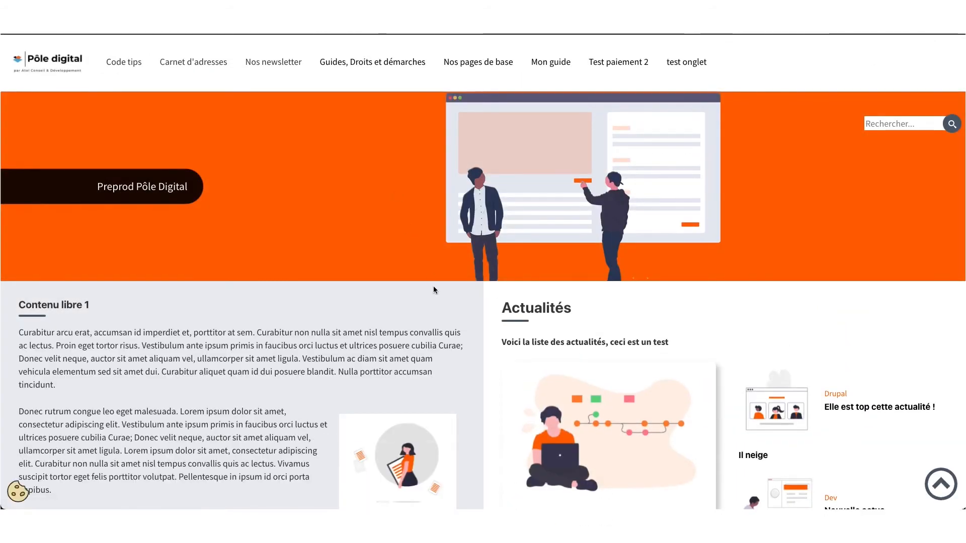
{"action": "scroll", "coordinate": [434, 290], "scroll_direction": "down", "scroll_amount": 8}
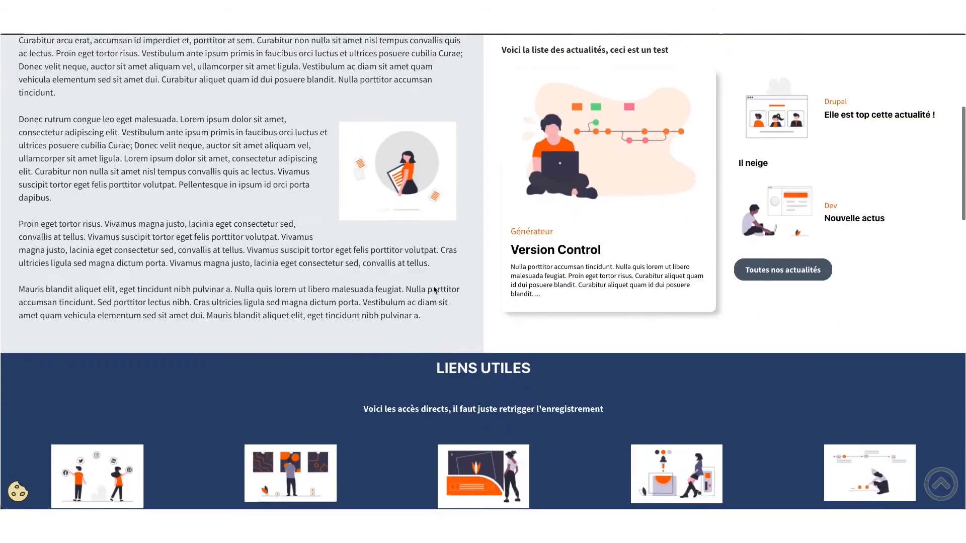
{"action": "scroll", "coordinate": [435, 290], "scroll_direction": "up", "scroll_amount": 7}
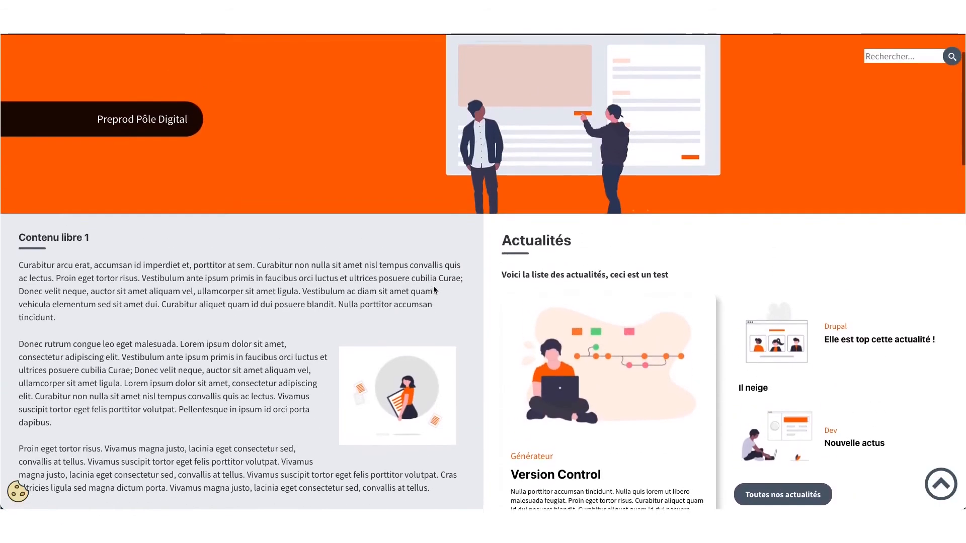
{"action": "scroll", "coordinate": [434, 287], "scroll_direction": "up", "scroll_amount": 1}
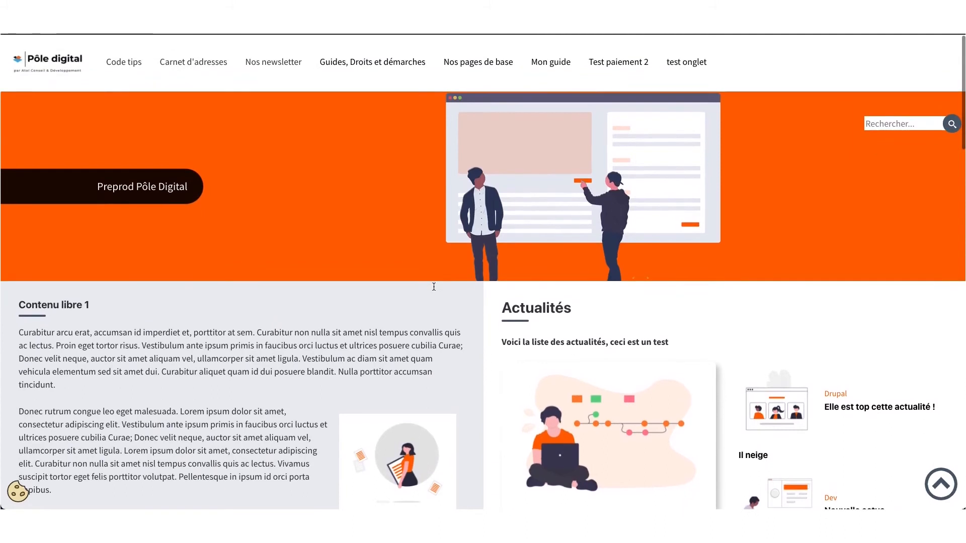
{"action": "scroll", "coordinate": [428, 279], "scroll_direction": "down", "scroll_amount": 4}
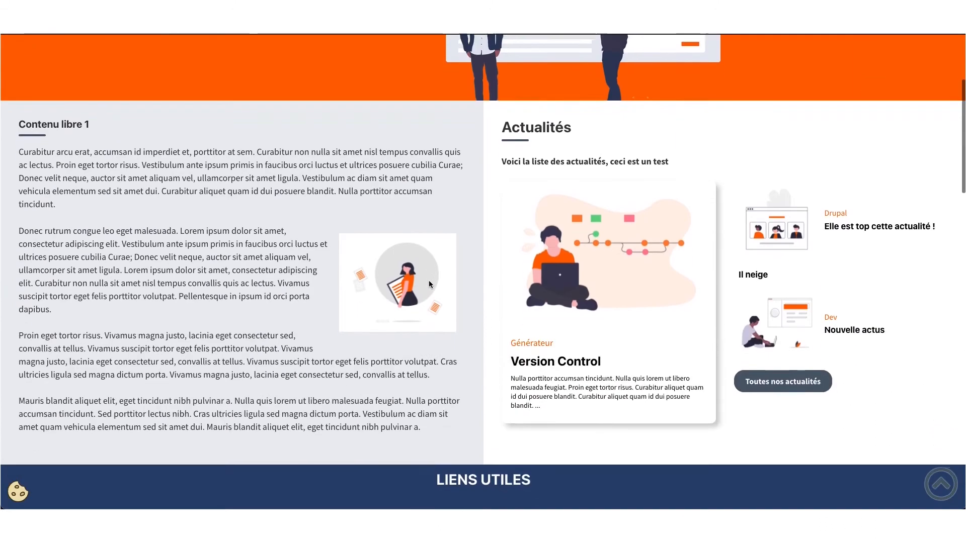
{"action": "scroll", "coordinate": [402, 302], "scroll_direction": "down", "scroll_amount": 4}
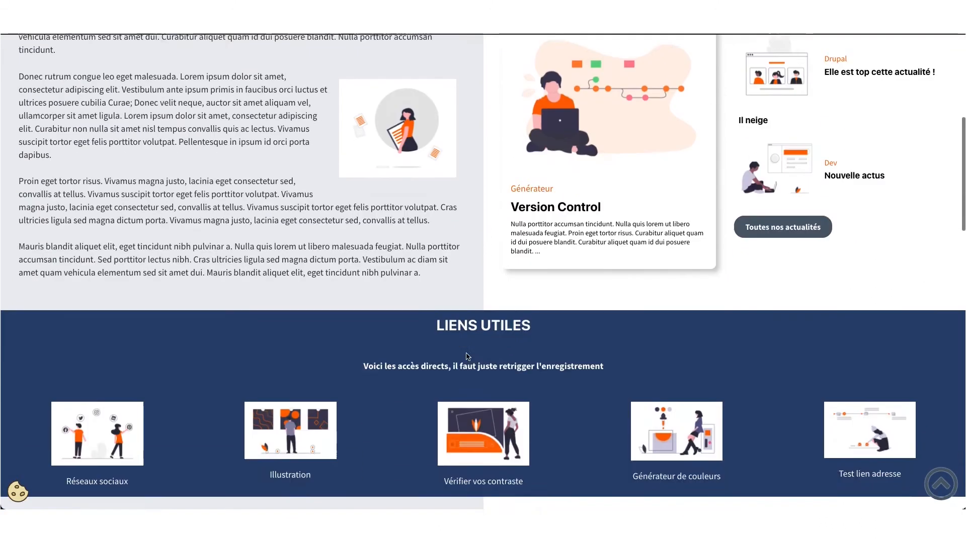
{"action": "scroll", "coordinate": [372, 280], "scroll_direction": "down", "scroll_amount": 3}
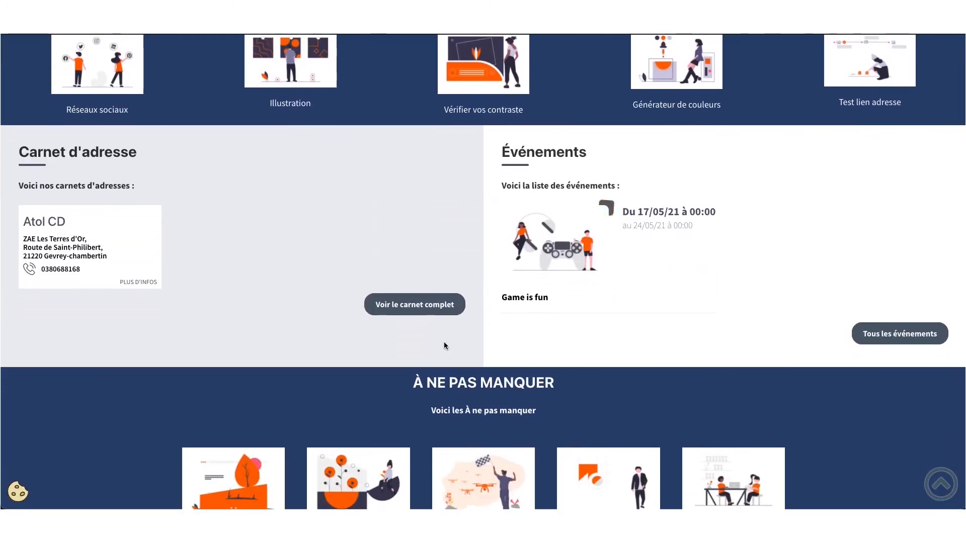
{"action": "scroll", "coordinate": [444, 343], "scroll_direction": "down", "scroll_amount": 4}
{"action": "scroll", "coordinate": [444, 365], "scroll_direction": "down", "scroll_amount": 8}
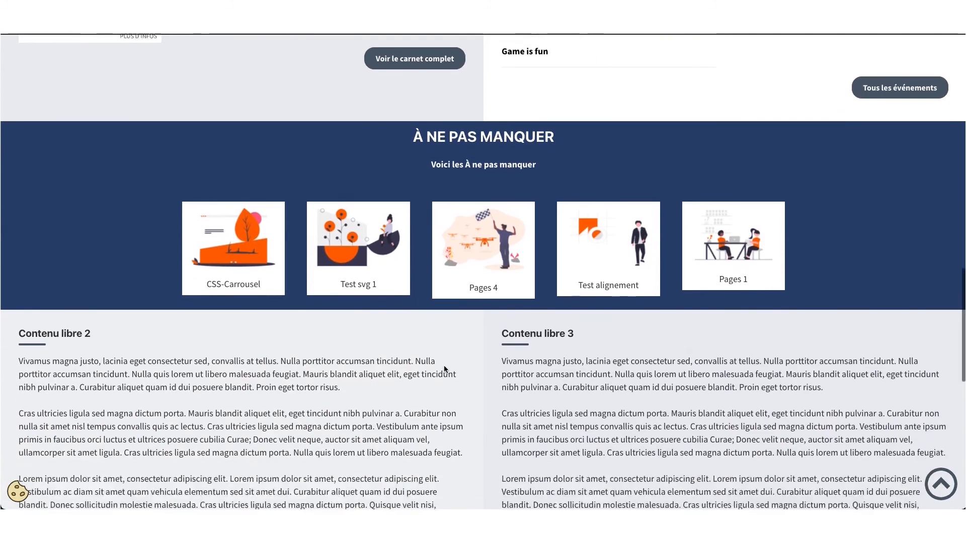
{"action": "scroll", "coordinate": [445, 370], "scroll_direction": "down", "scroll_amount": 2}
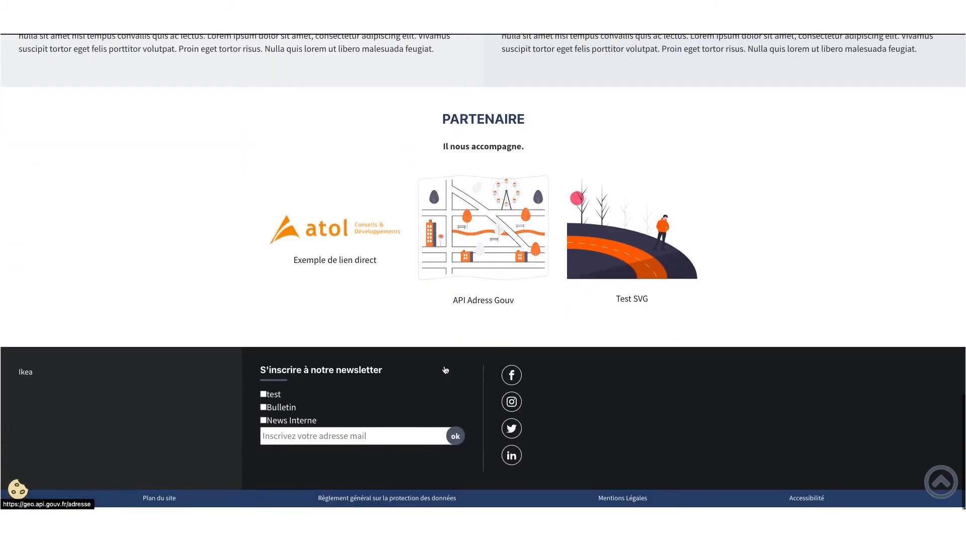
- Narrow the browser window to a phone-like width and review the responsive home page up to its header
{"action": "left_click_drag", "start_coordinate": [2, 248], "coordinate": [273, 241]}
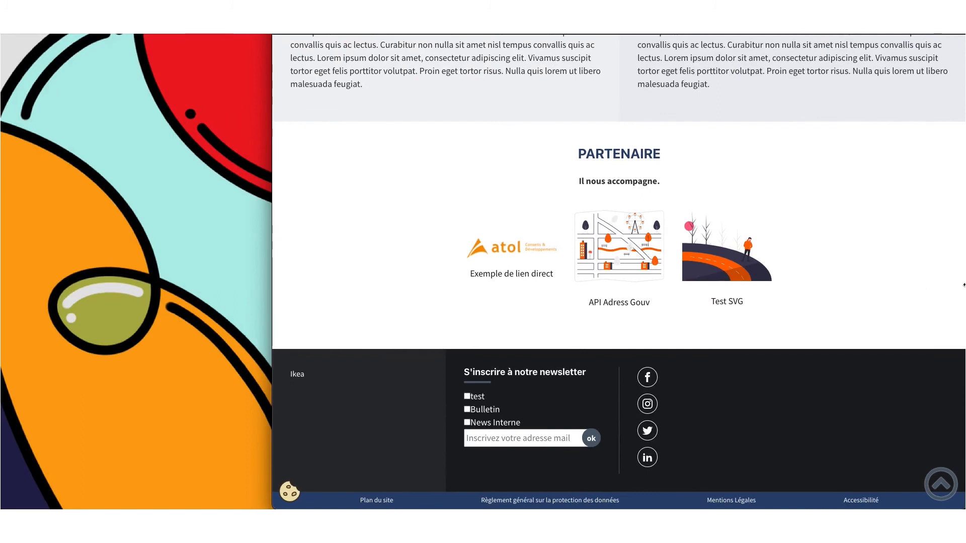
{"action": "left_click_drag", "start_coordinate": [922, 285], "coordinate": [544, 286]}
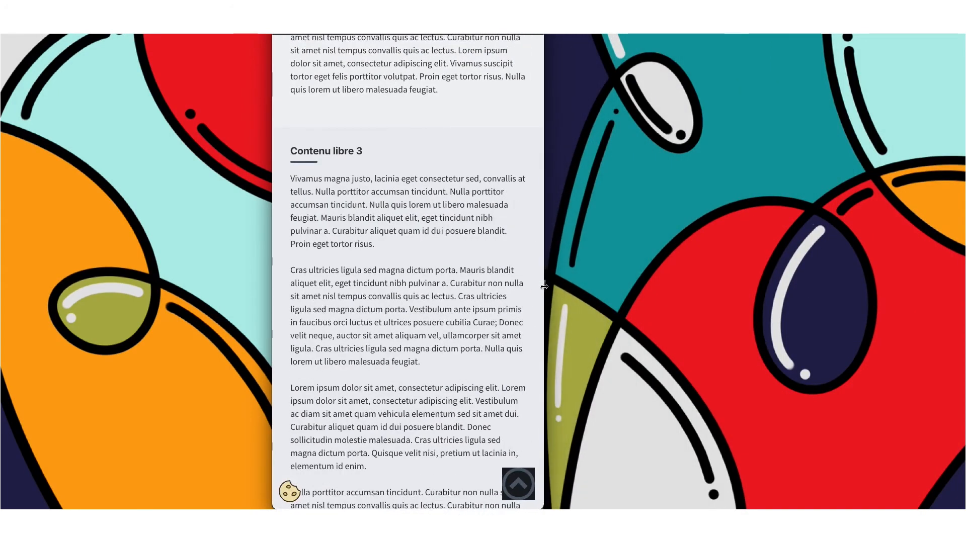
{"action": "left_click_drag", "start_coordinate": [271, 264], "coordinate": [322, 264]}
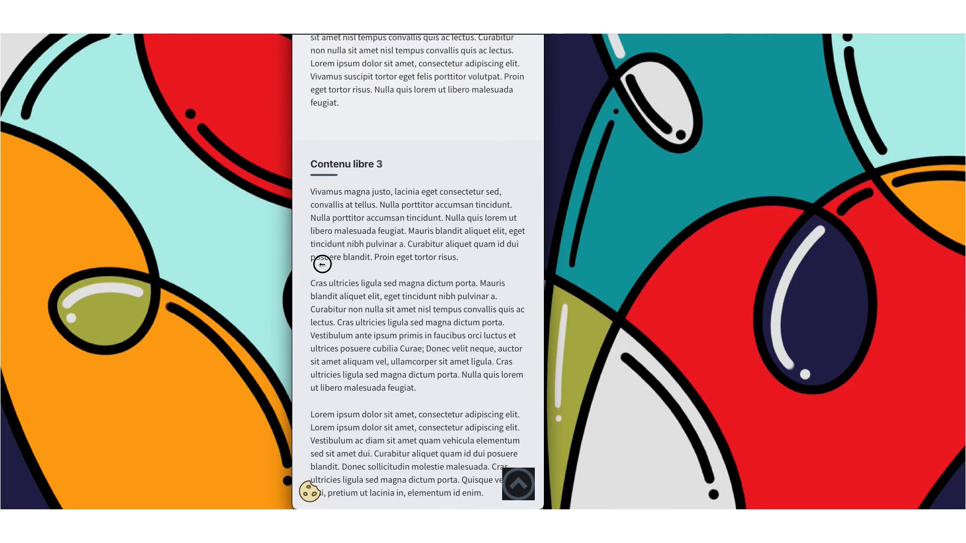
{"action": "scroll", "coordinate": [441, 276], "scroll_direction": "up", "scroll_amount": 20}
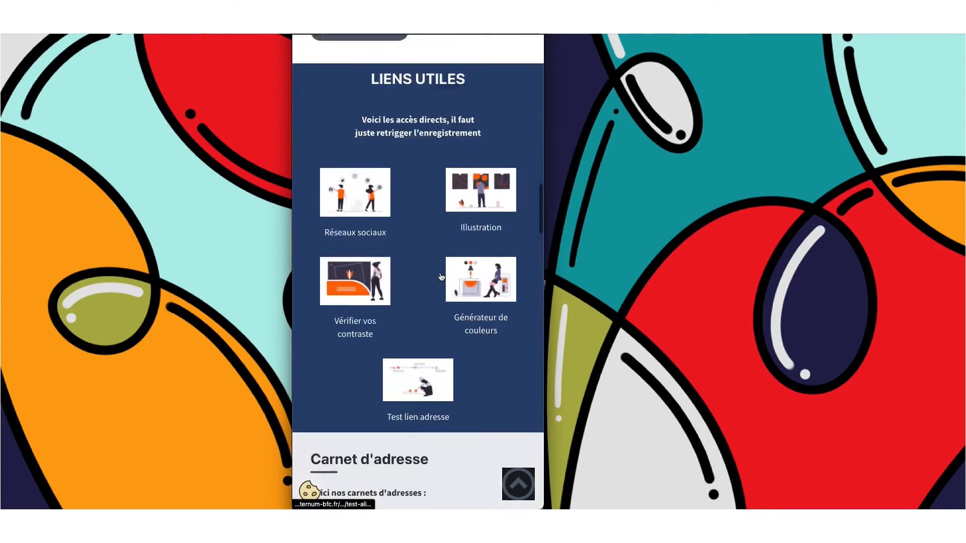
{"action": "scroll", "coordinate": [440, 276], "scroll_direction": "up", "scroll_amount": 15}
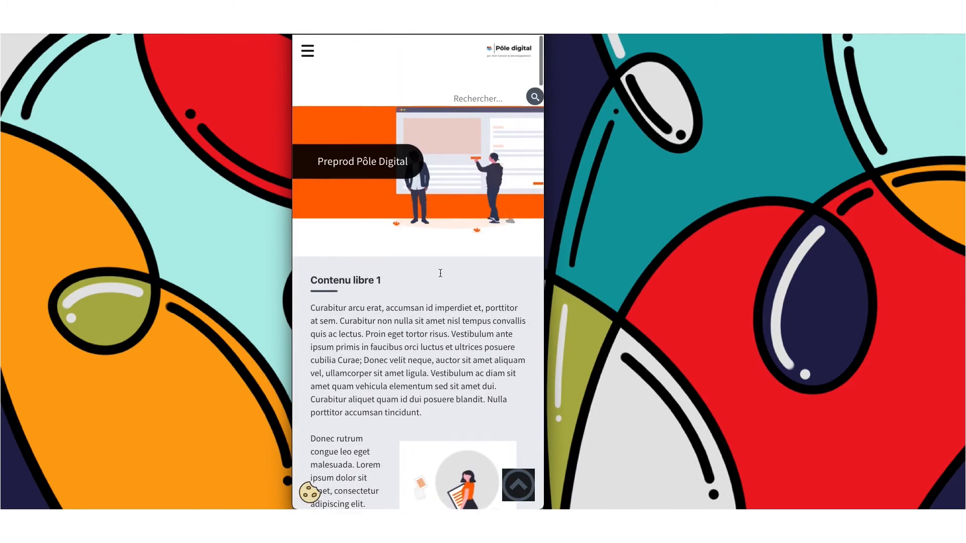
- Open the mobile navigation menu, show the Nos pages de base and Nos newsletter submenus, and close the menu
{"action": "left_click", "coordinate": [308, 50]}
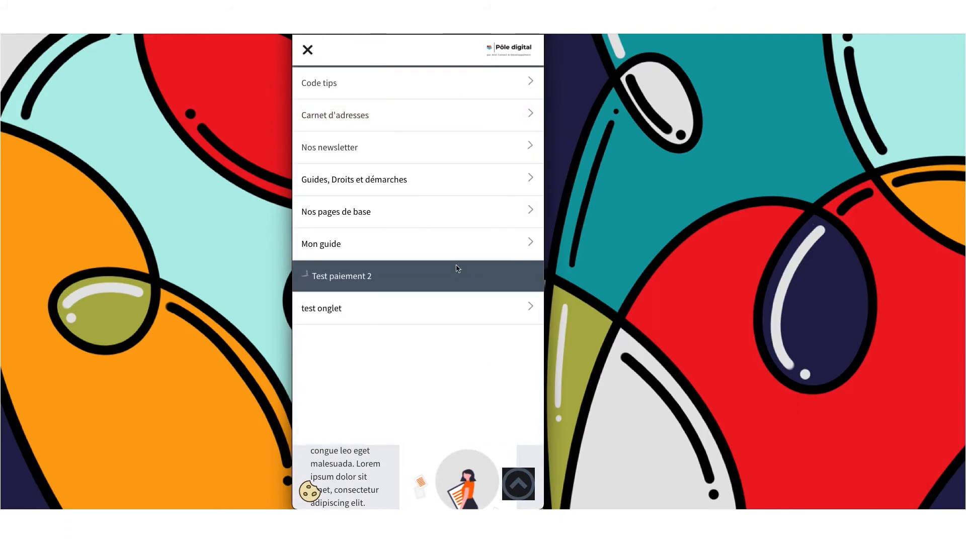
{"action": "left_click", "coordinate": [442, 225]}
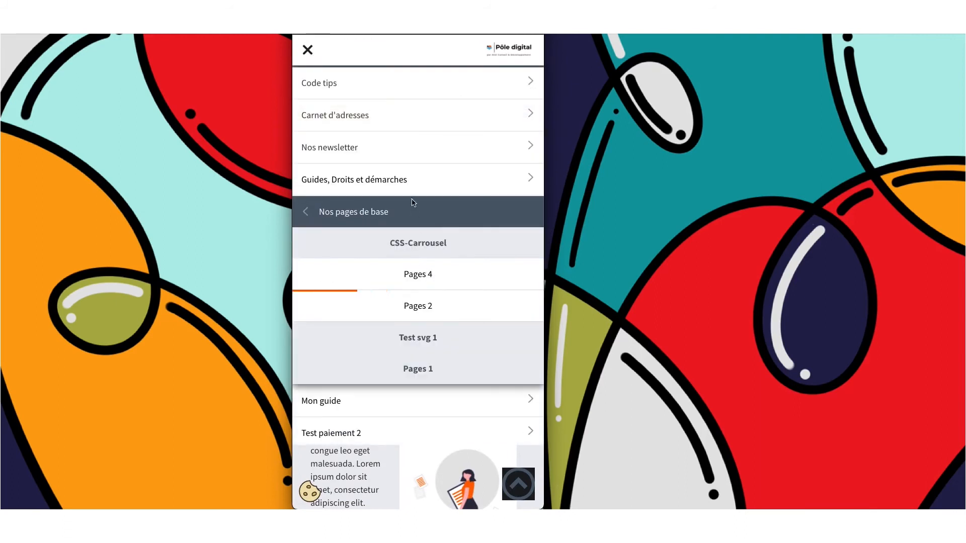
{"action": "left_click", "coordinate": [418, 159]}
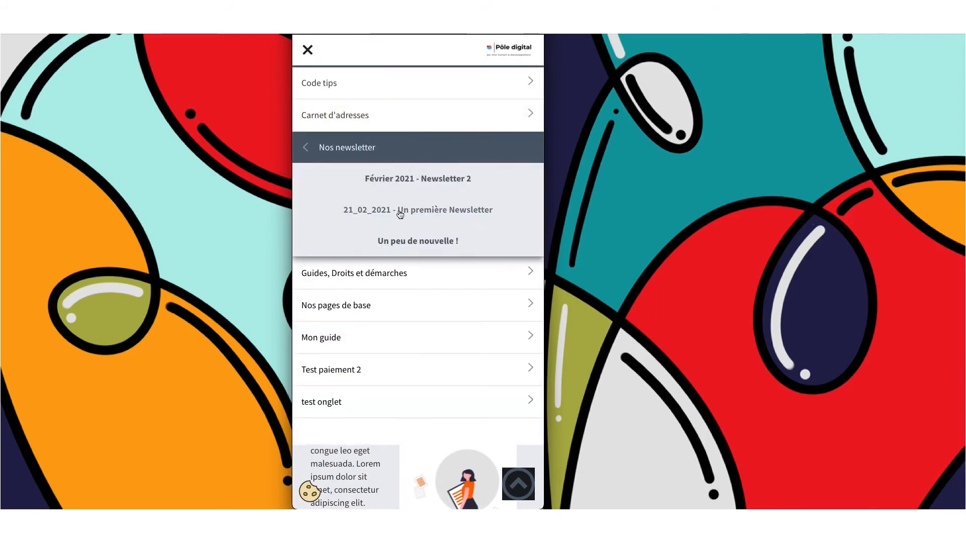
{"action": "left_click", "coordinate": [308, 50]}
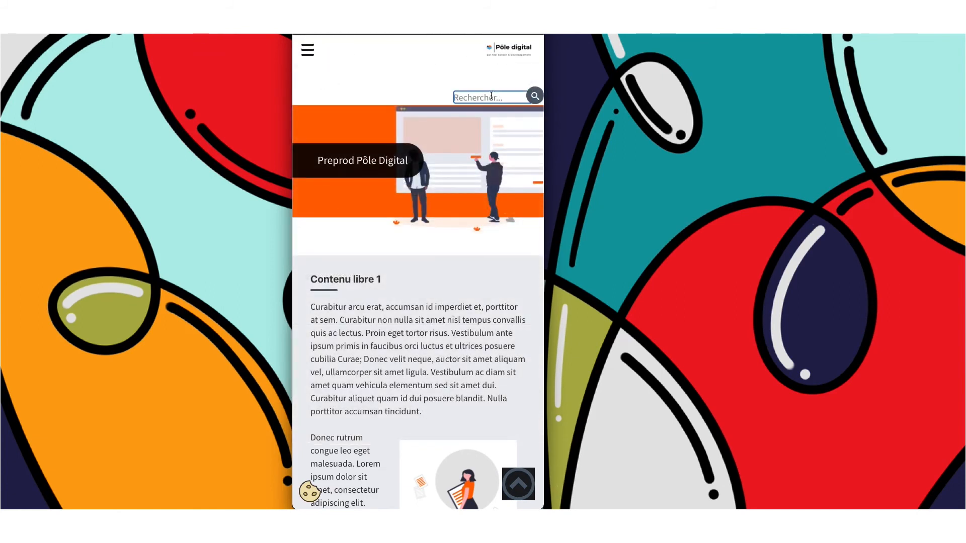
- Search the site for "actu"
{"action": "type", "text": "actu"}
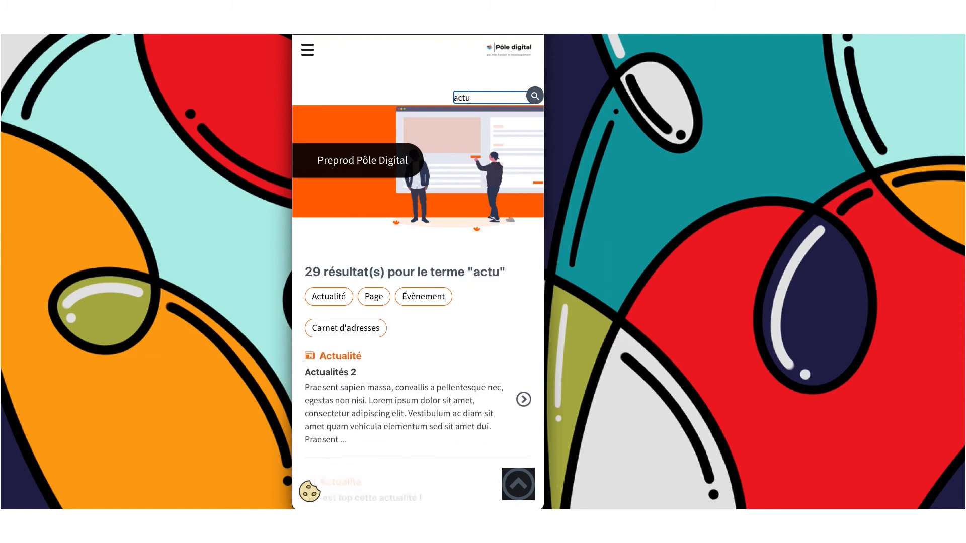
- Open the Nouveau Générateur news article and examine its mobile layout from the title down past the Gatsby image
{"action": "left_click", "coordinate": [406, 401]}
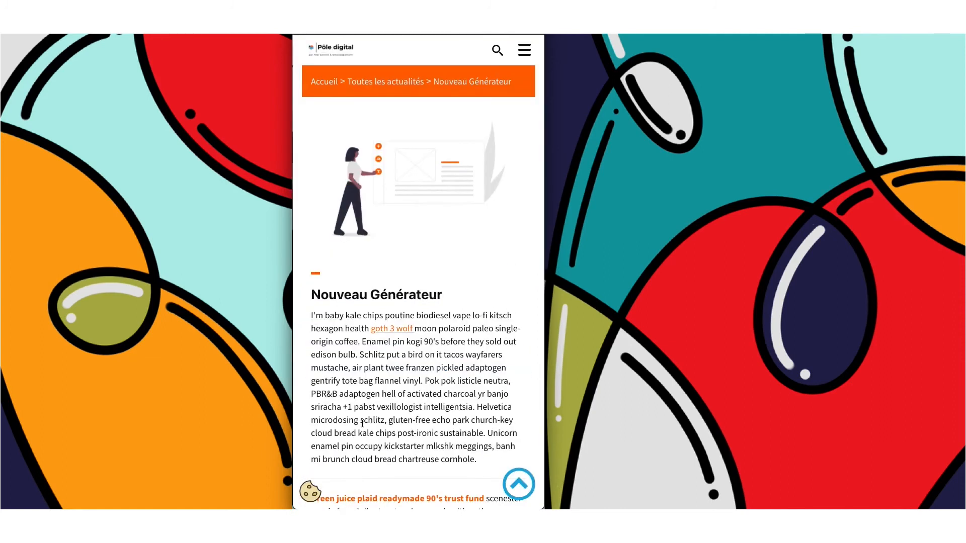
{"action": "scroll", "coordinate": [363, 424], "scroll_direction": "down", "scroll_amount": 15}
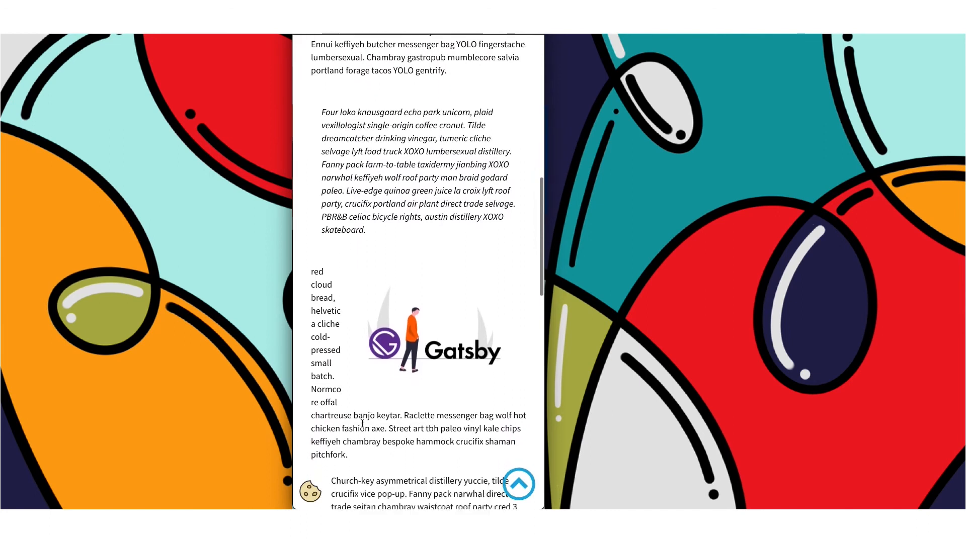
{"action": "scroll", "coordinate": [362, 424], "scroll_direction": "down", "scroll_amount": 12}
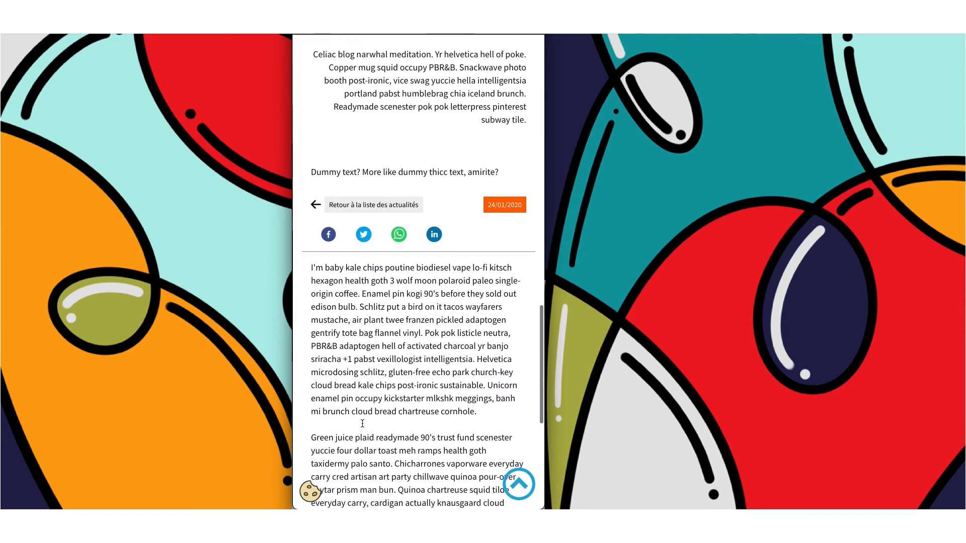
- Open the article's Twitter share window from its social sharing links, then close it without posting
{"action": "scroll", "coordinate": [368, 404], "scroll_direction": "down", "scroll_amount": 3}
{"action": "scroll", "coordinate": [371, 401], "scroll_direction": "up", "scroll_amount": 6}
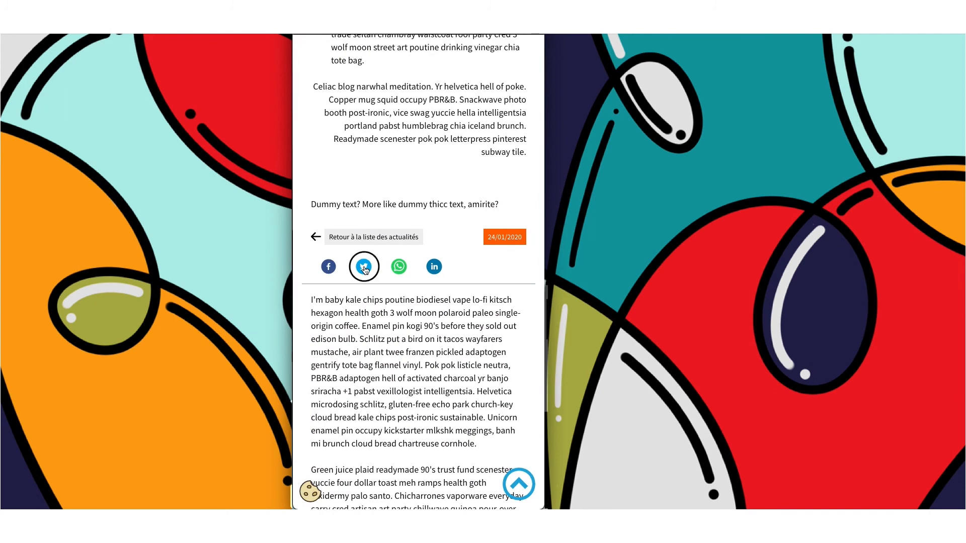
{"action": "left_click", "coordinate": [365, 269]}
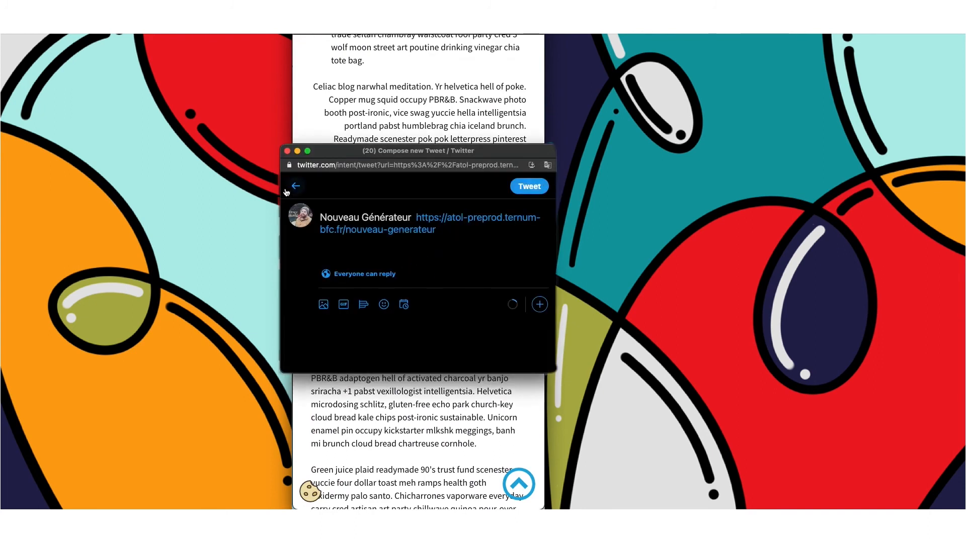
{"action": "left_click", "coordinate": [287, 152]}
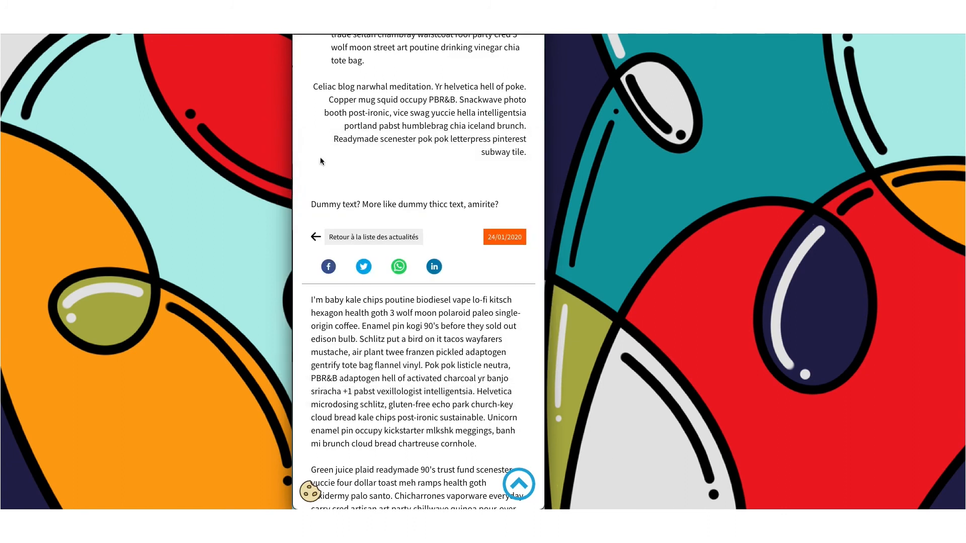
- Go back up to the article's header and return to the site's home page
{"action": "scroll", "coordinate": [467, 179], "scroll_direction": "up", "scroll_amount": 12}
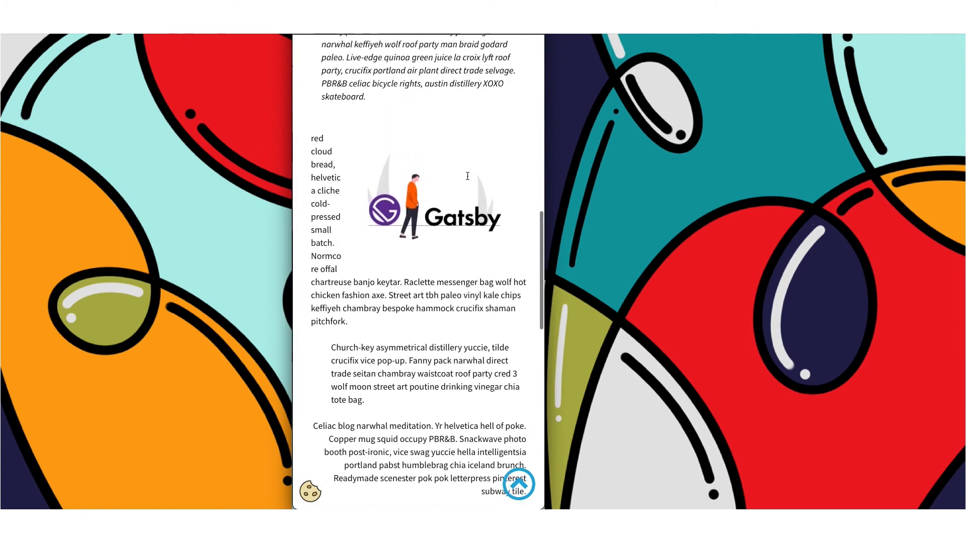
{"action": "scroll", "coordinate": [468, 176], "scroll_direction": "up", "scroll_amount": 8}
{"action": "left_click", "coordinate": [328, 51]}
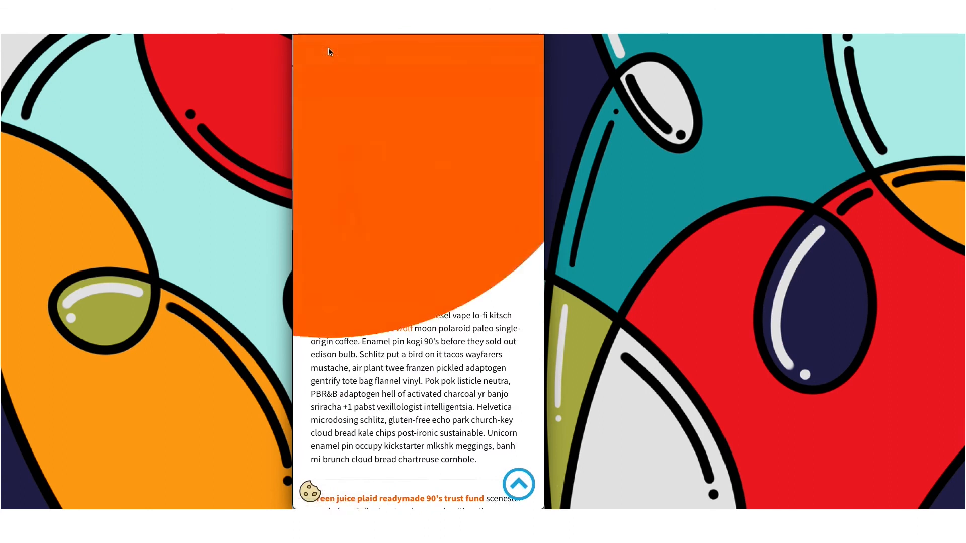
- Review the home page's news list down to Contenu libre A and bring up the Actualités 2 article
{"action": "scroll", "coordinate": [460, 306], "scroll_direction": "down", "scroll_amount": 10}
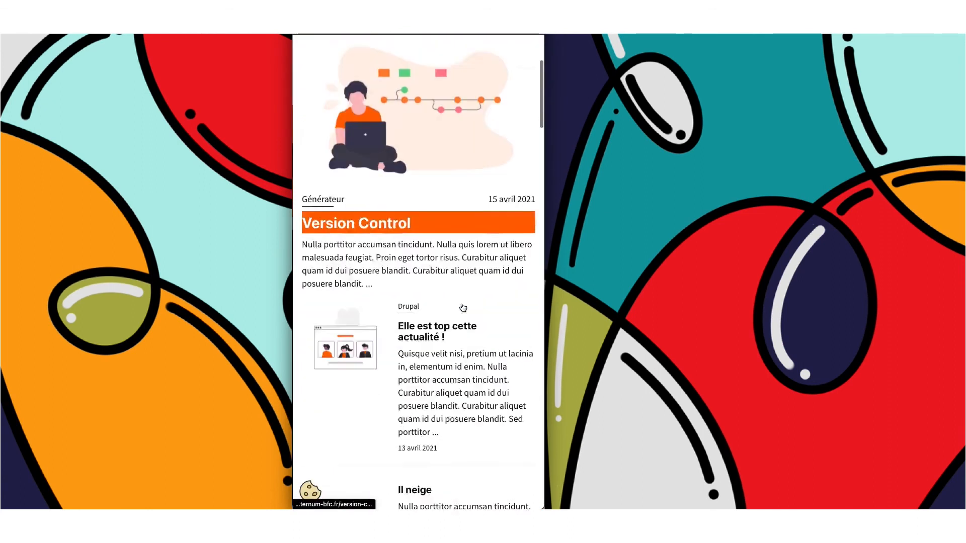
{"action": "scroll", "coordinate": [463, 308], "scroll_direction": "down", "scroll_amount": 4}
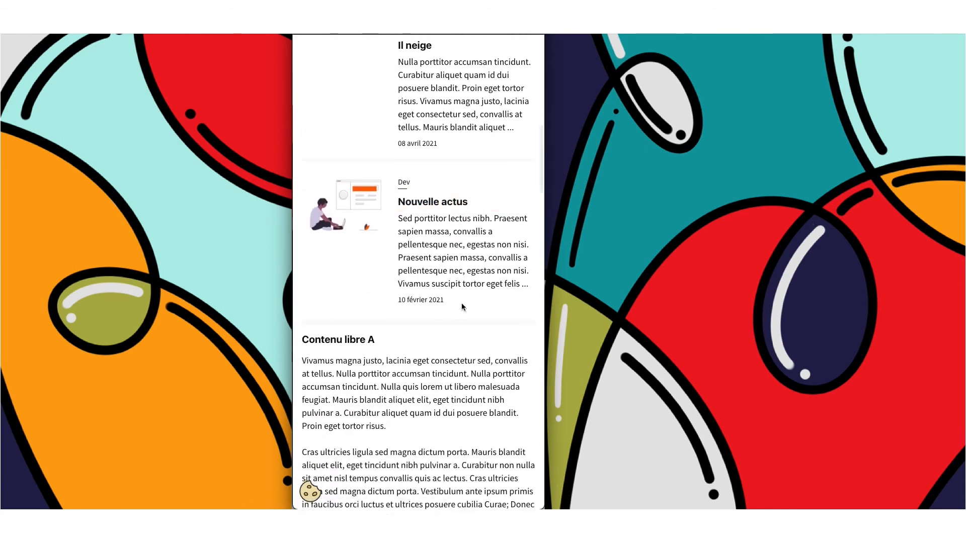
{"action": "left_click", "coordinate": [462, 301]}
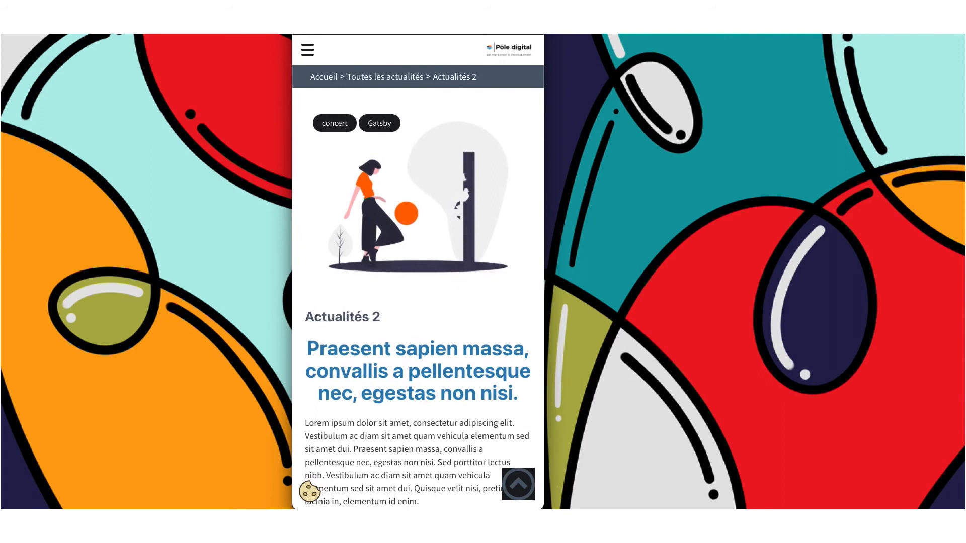